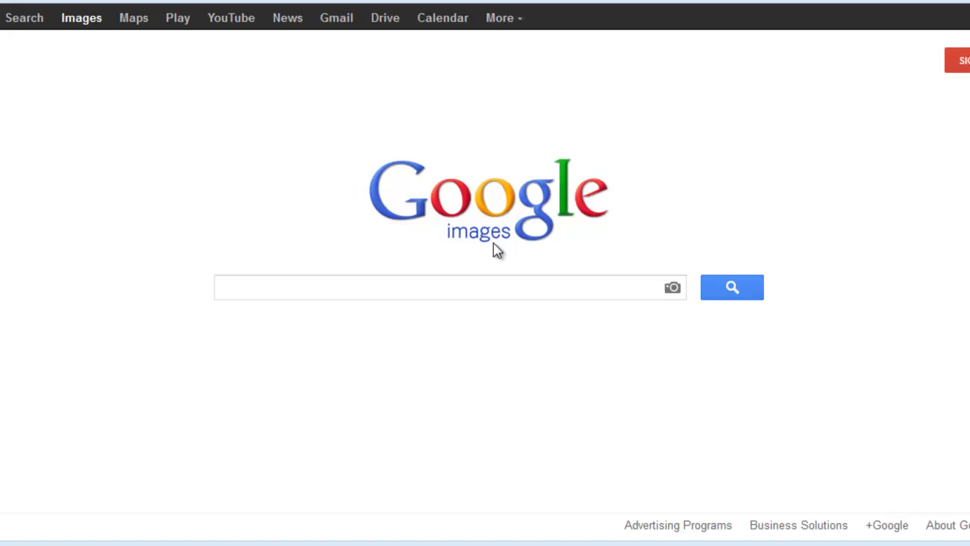
# Search Google Images for "Web hosting icon"
pyautogui.click(490, 291)
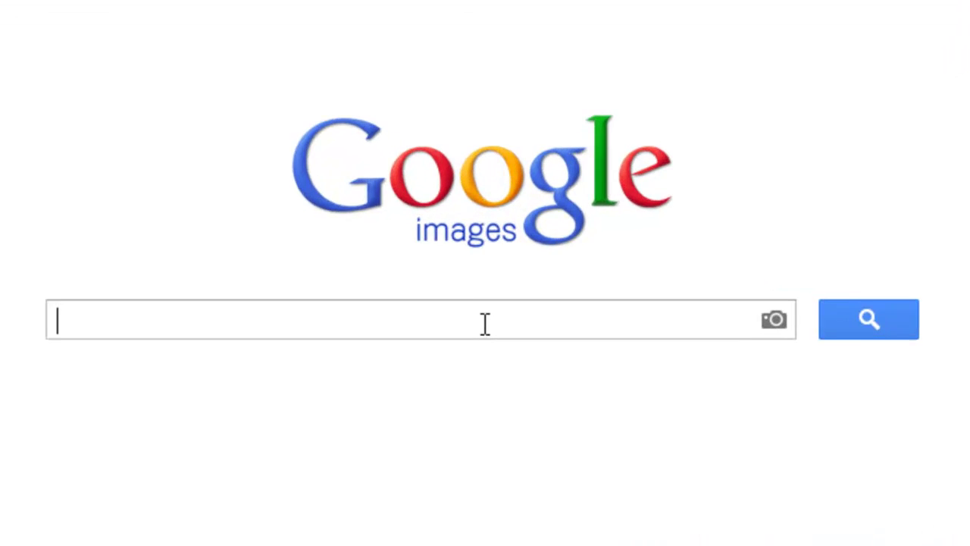
pyautogui.write('We')
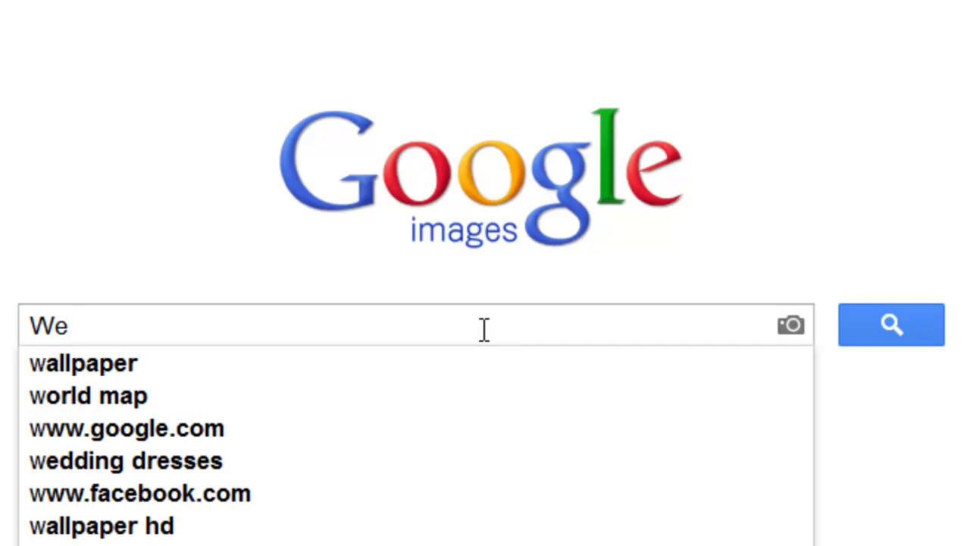
pyautogui.write('b hosting')
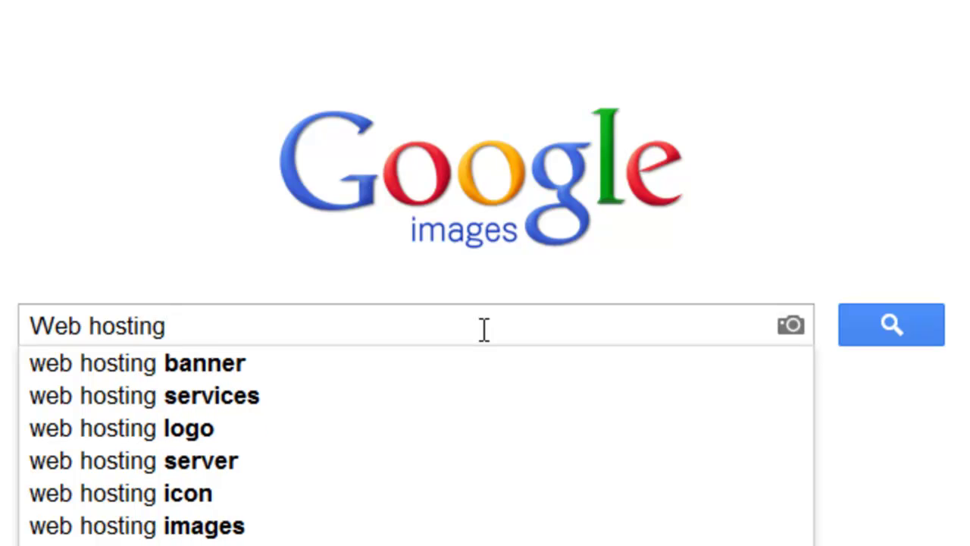
pyautogui.write(' icon')
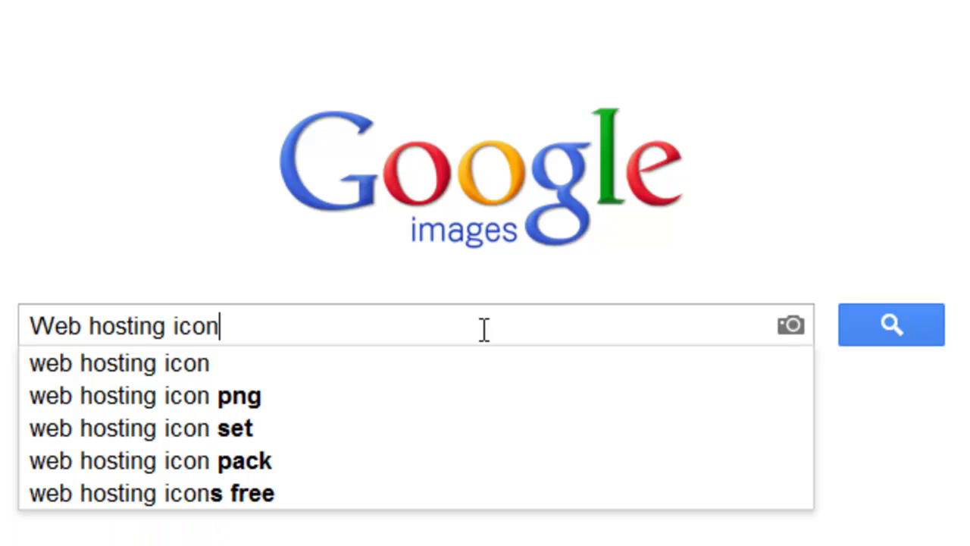
pyautogui.press('Return')
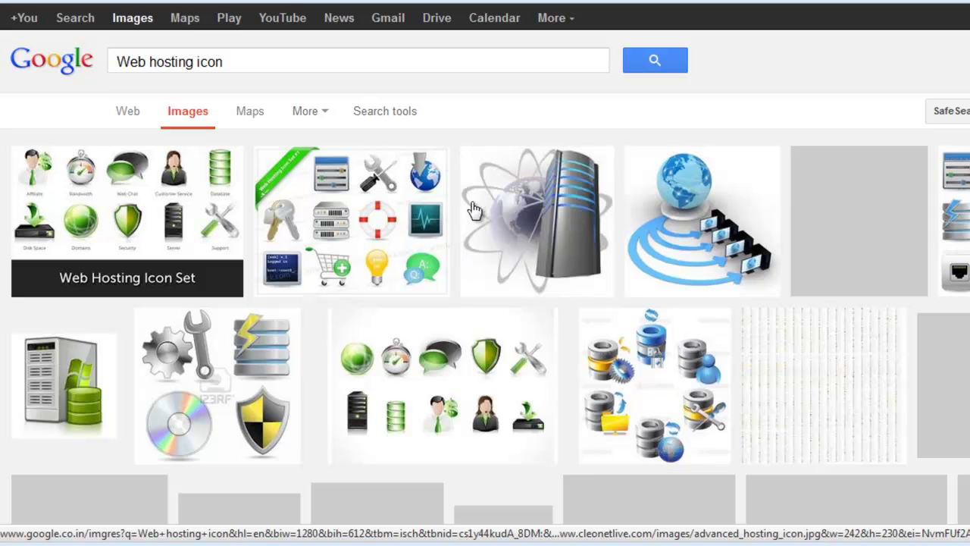
# Look through the image results for a suitable server icon, closing the Windows color scheme dialog without changing the scheme
pyautogui.scroll(-3, 545, 220)
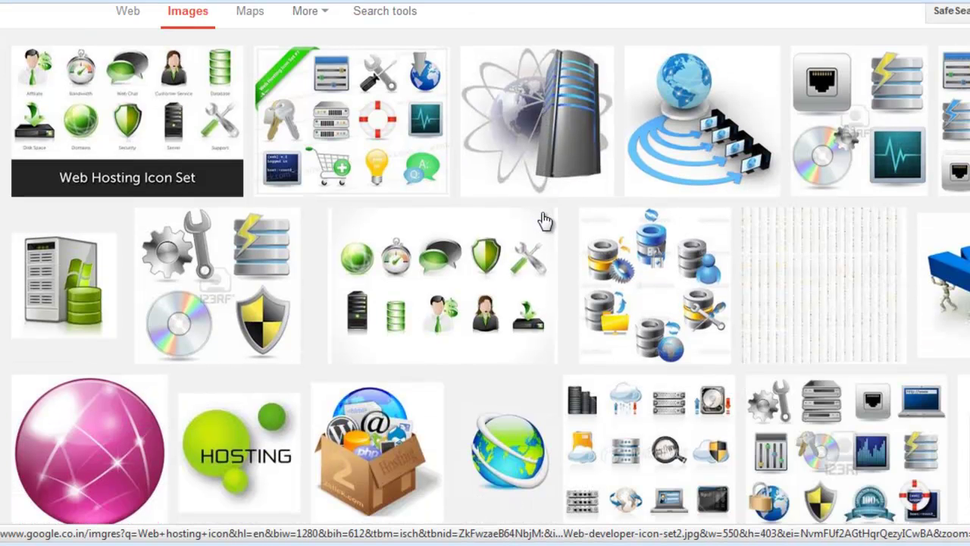
pyautogui.scroll(-5, 545, 220)
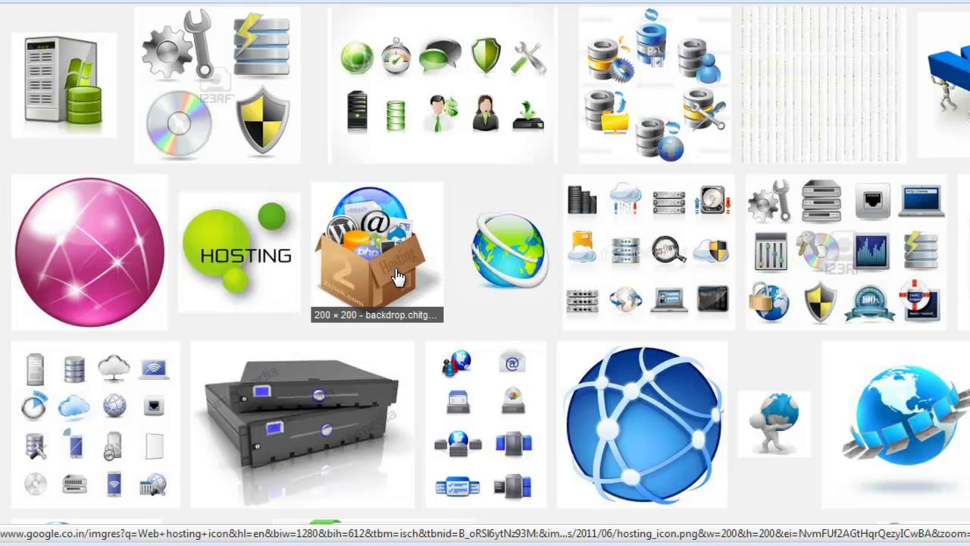
pyautogui.scroll(-4, 399, 265)
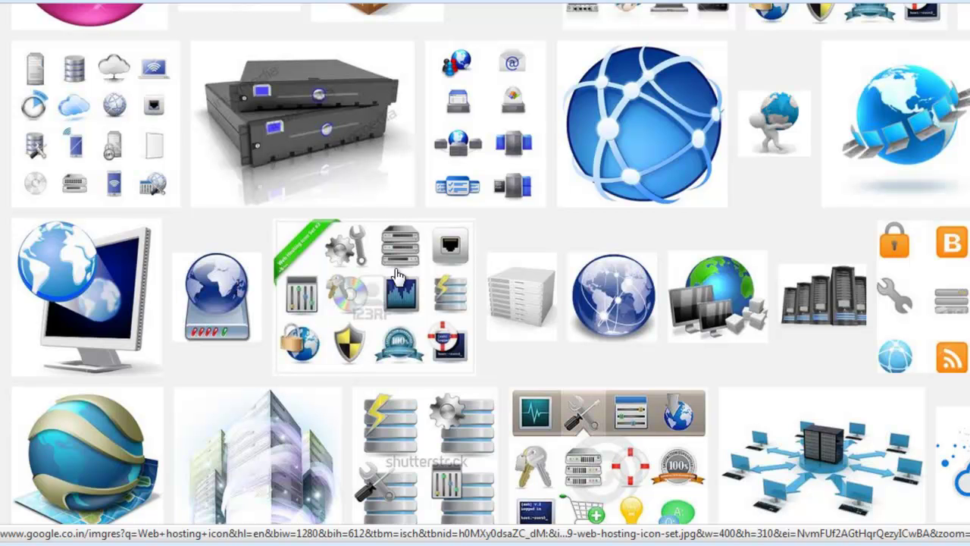
pyautogui.scroll(-3, 410, 301)
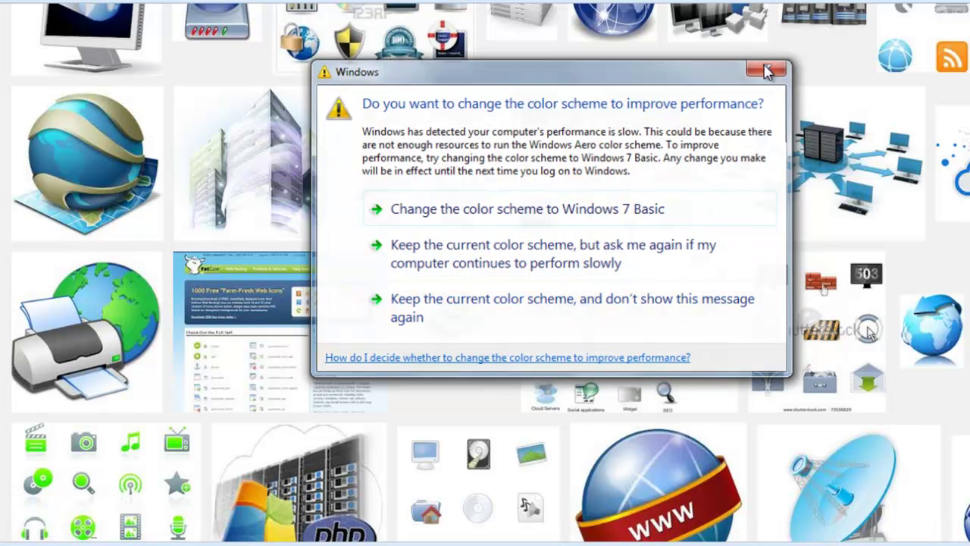
pyautogui.click(767, 71)
pyautogui.scroll(-2, 424, 152)
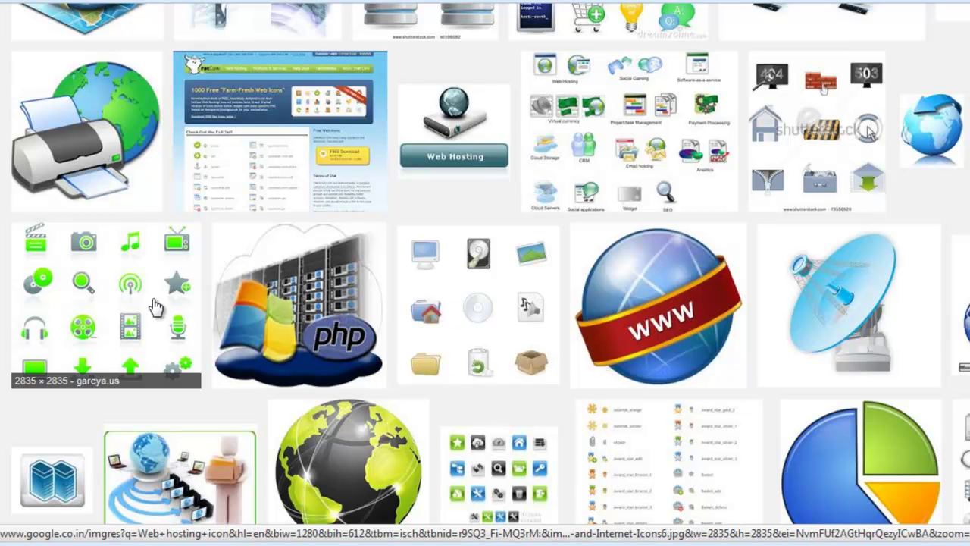
pyautogui.scroll(-3, 151, 307)
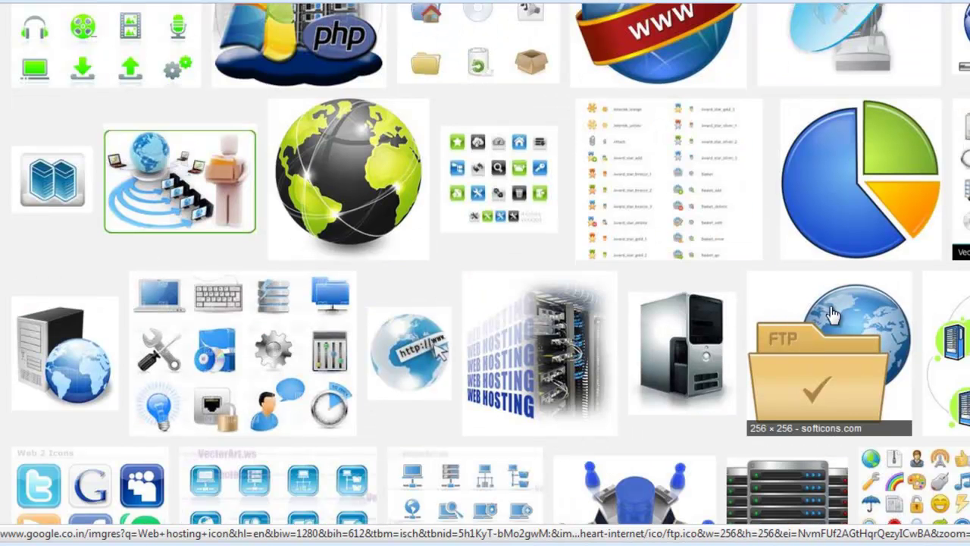
pyautogui.scroll(-3, 683, 349)
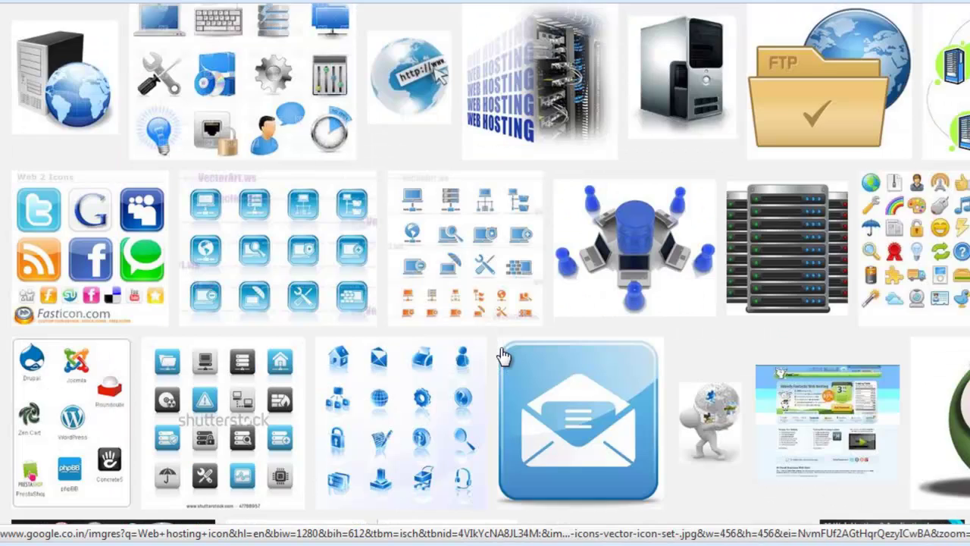
pyautogui.scroll(-3, 504, 356)
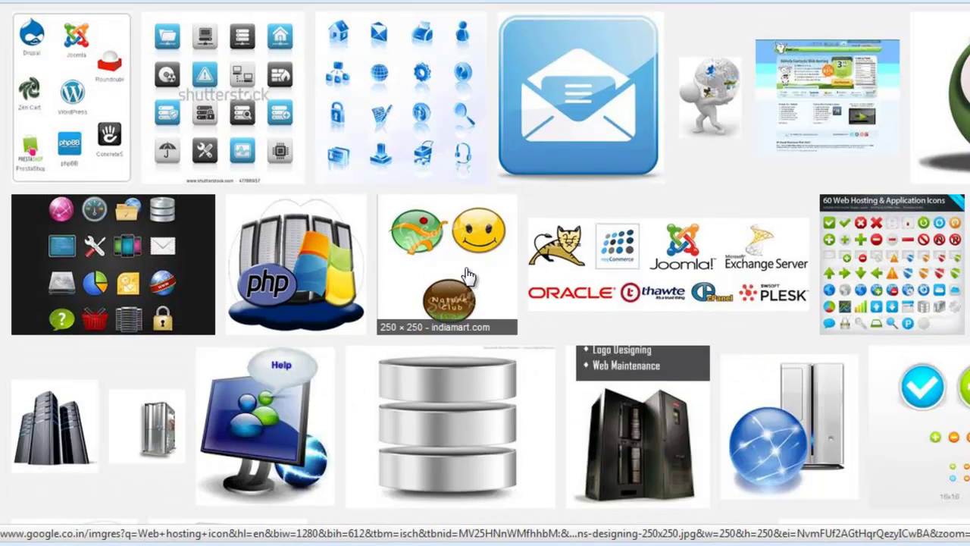
pyautogui.scroll(8, 250, 278)
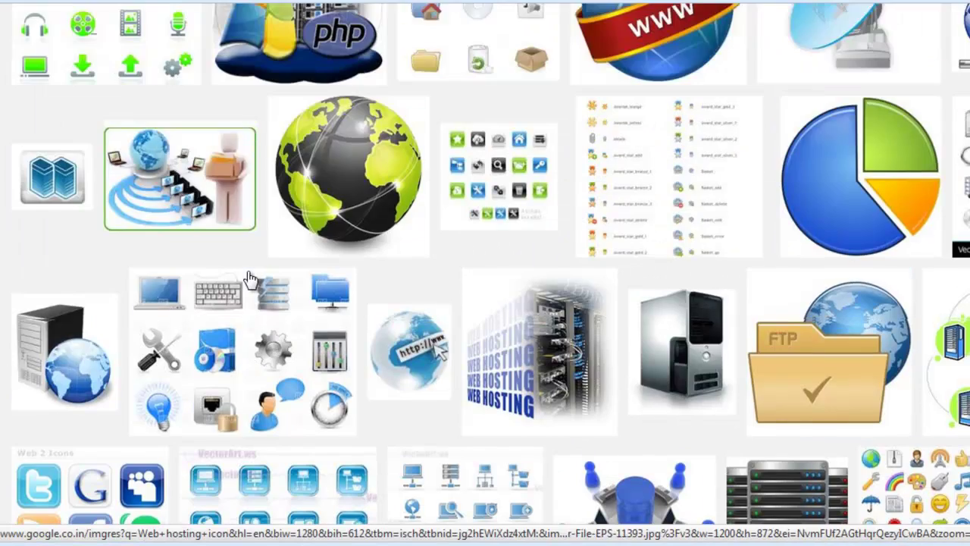
pyautogui.scroll(5, 250, 278)
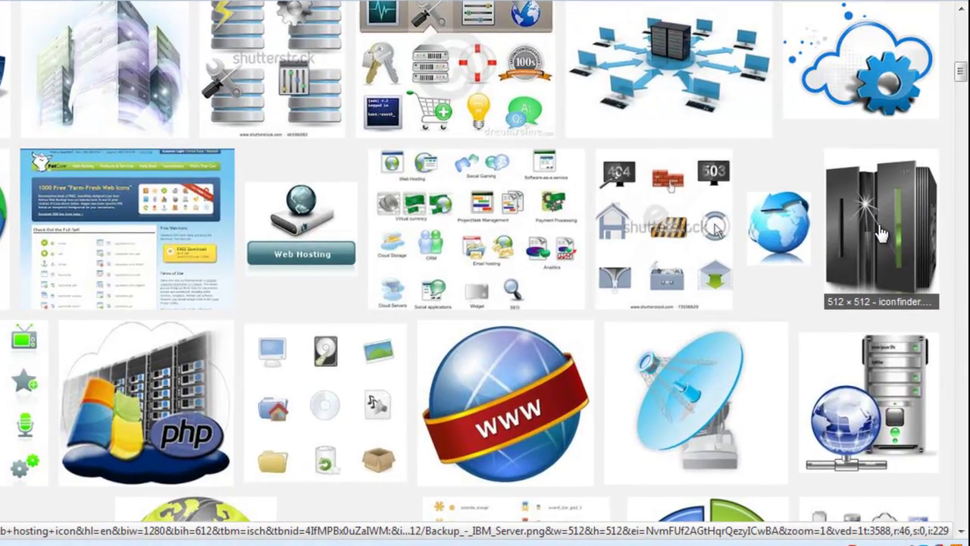
# Preview the black IBM server icon from iconfinder.com and open Backup_-_IBM_Server.png in Photoshop
pyautogui.click(882, 233)
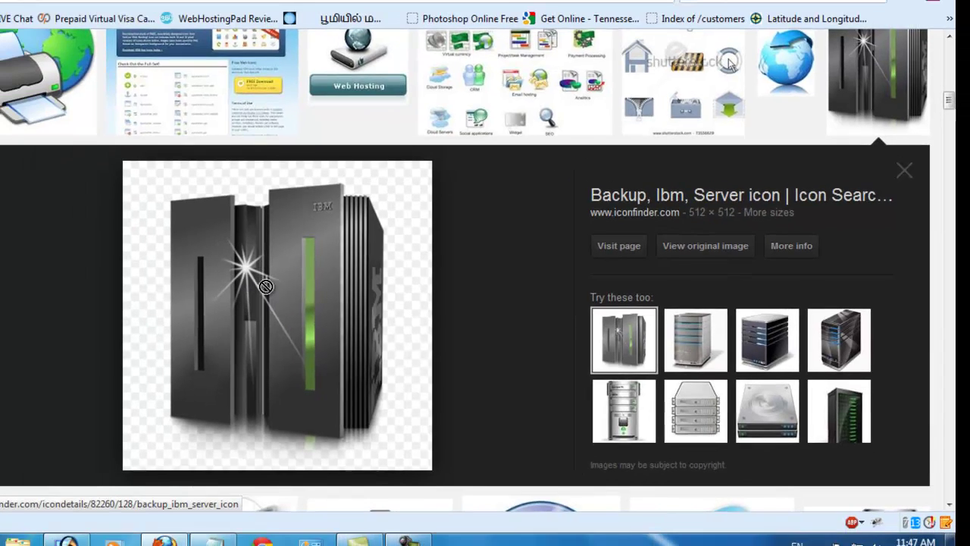
pyautogui.moveTo(265, 286); pyautogui.dragTo(274, 357)
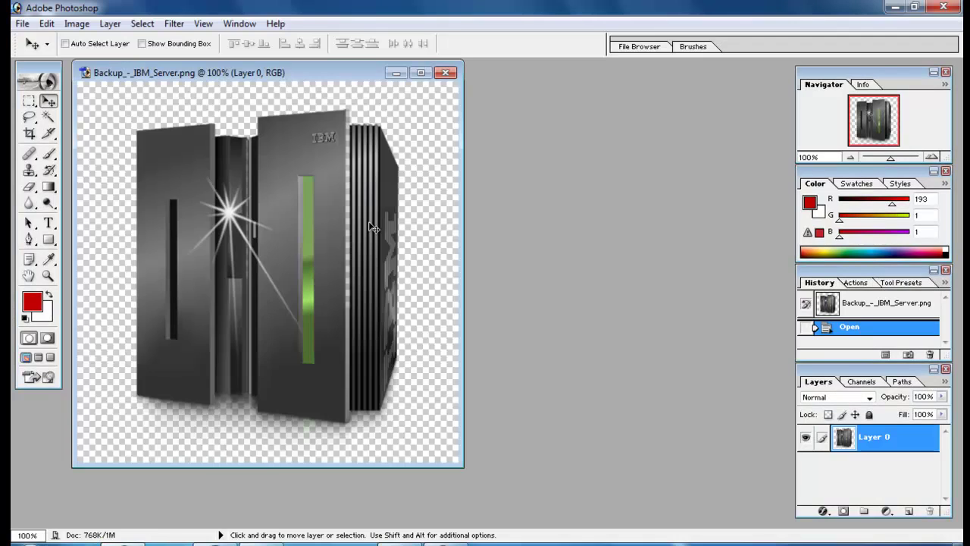
pyautogui.moveTo(344, 249); pyautogui.dragTo(325, 250)
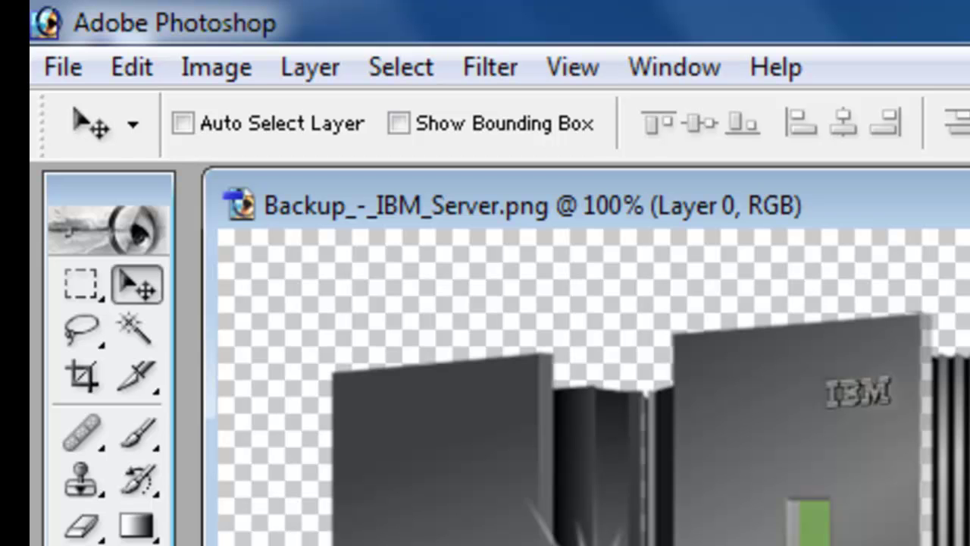
# Create a new blank document 330 pixels wide and 330 pixels high with white contents
pyautogui.click(73, 72)
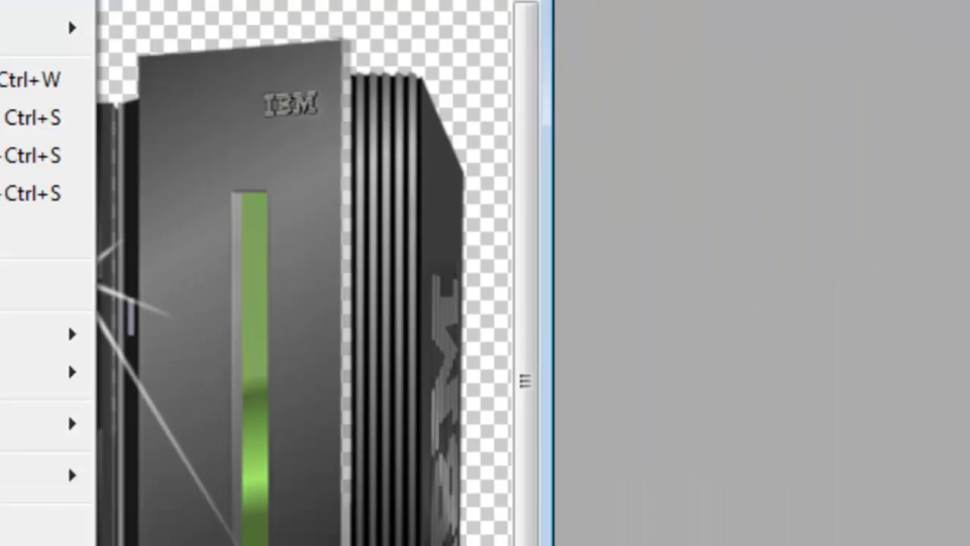
pyautogui.click(190, 129)
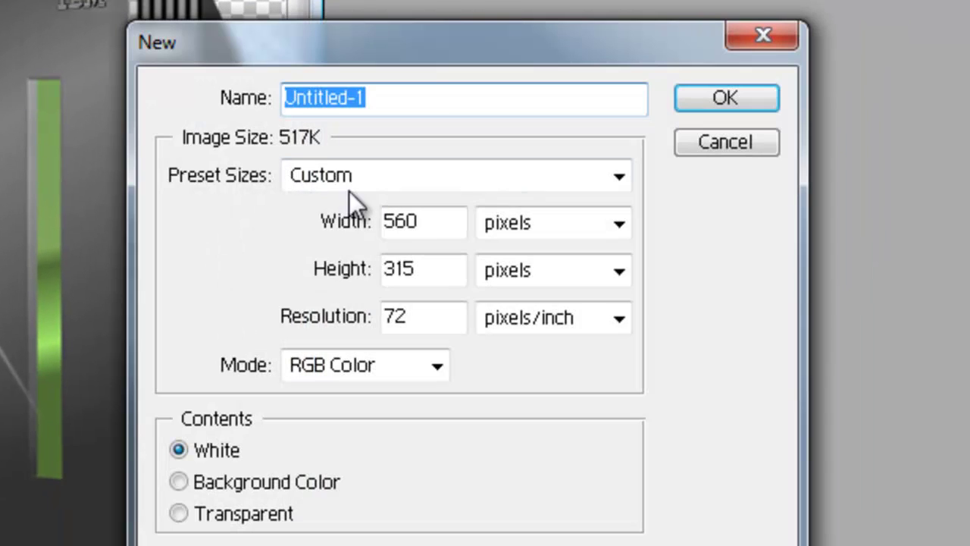
pyautogui.click(419, 98)
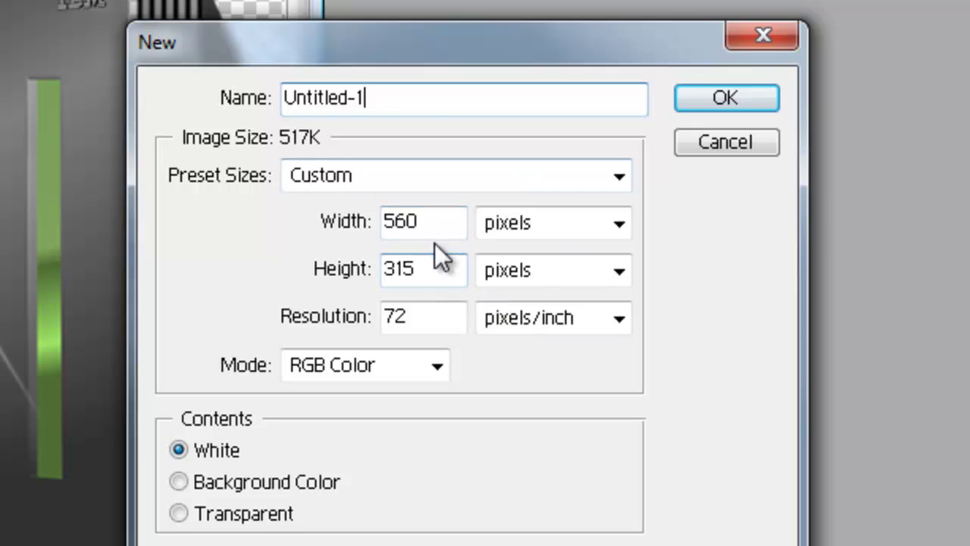
pyautogui.moveTo(442, 227); pyautogui.dragTo(359, 225)
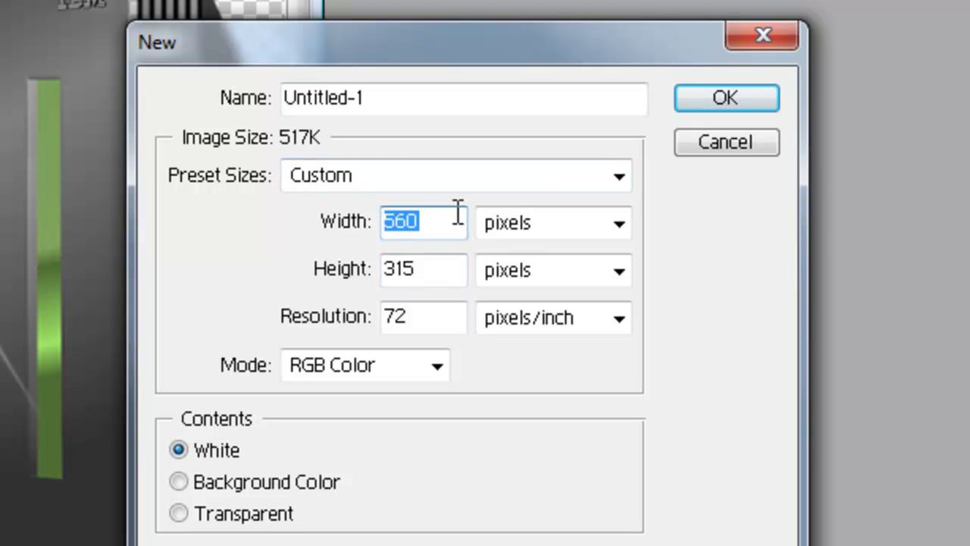
pyautogui.write('330')
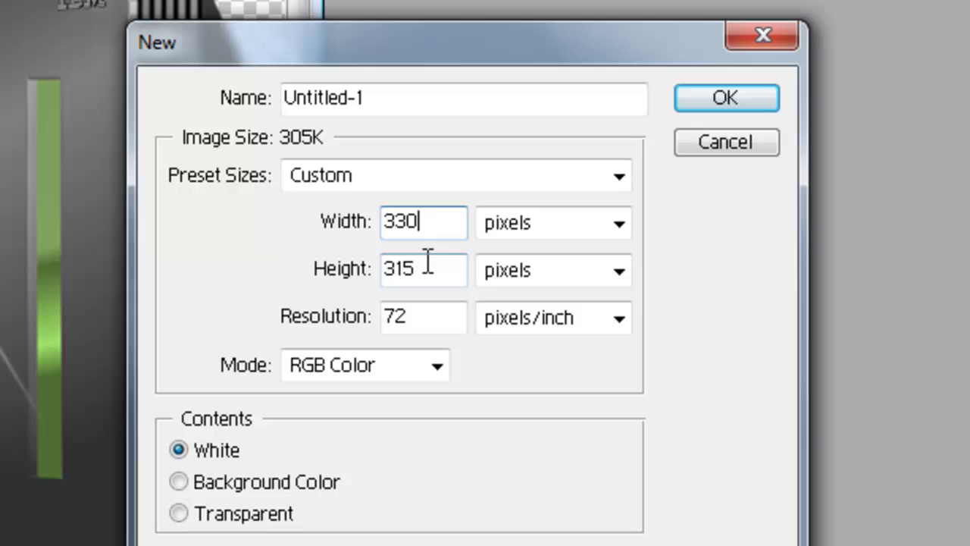
pyautogui.moveTo(428, 262); pyautogui.dragTo(319, 265)
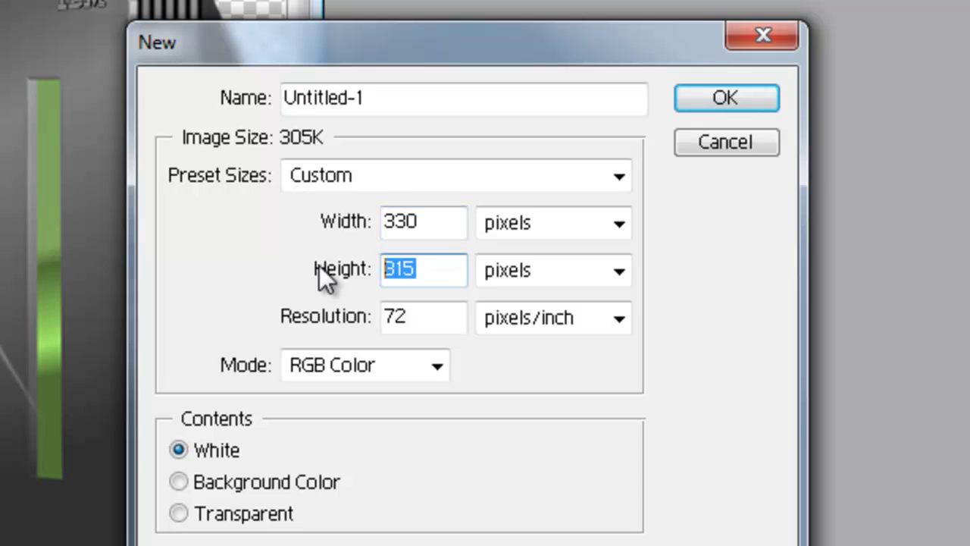
pyautogui.write('330')
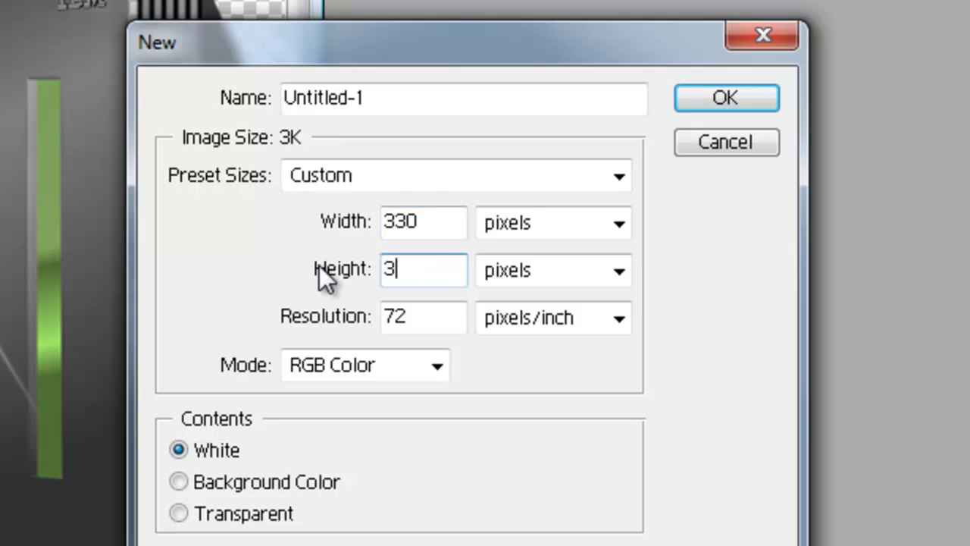
pyautogui.click(745, 101)
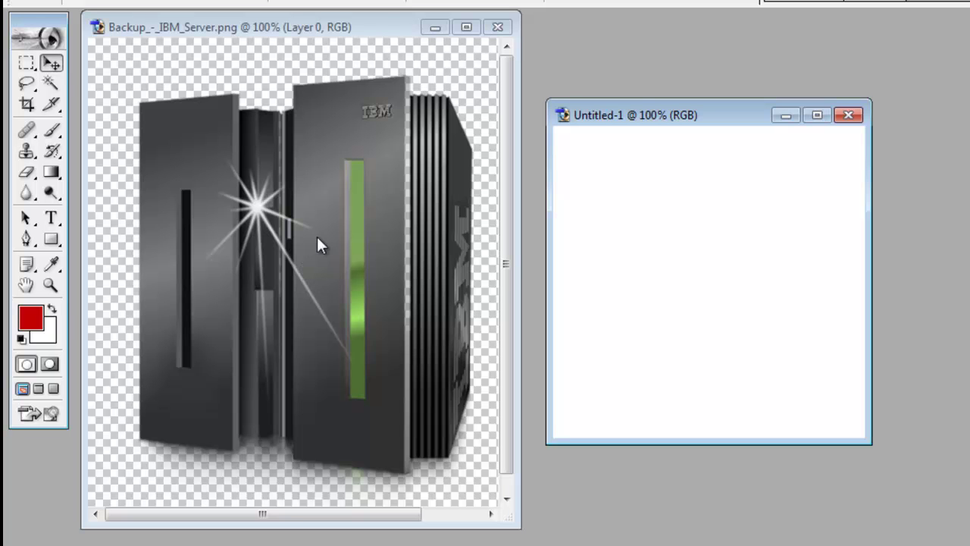
# Copy the IBM server image into the new blank document and maximize that document's window
pyautogui.moveTo(294, 237); pyautogui.dragTo(715, 259)
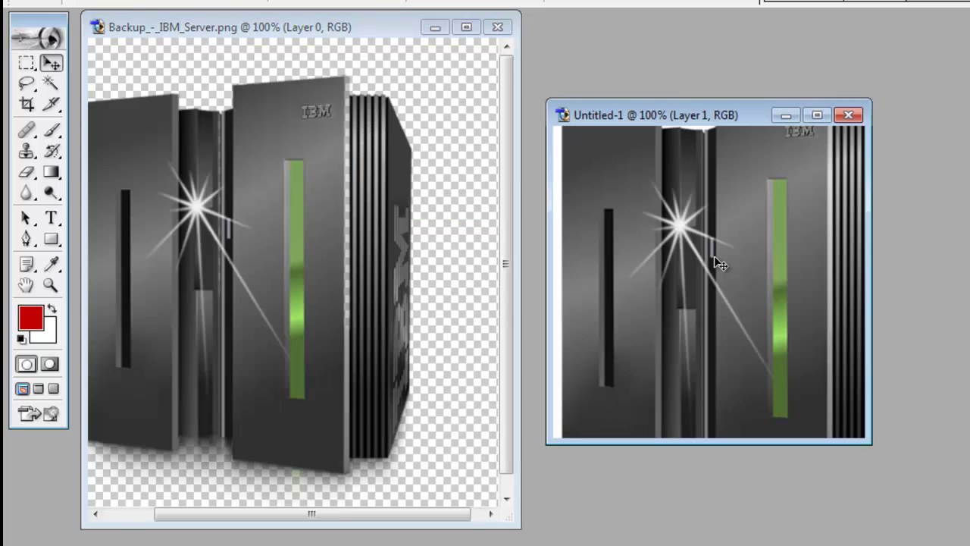
pyautogui.click(812, 119)
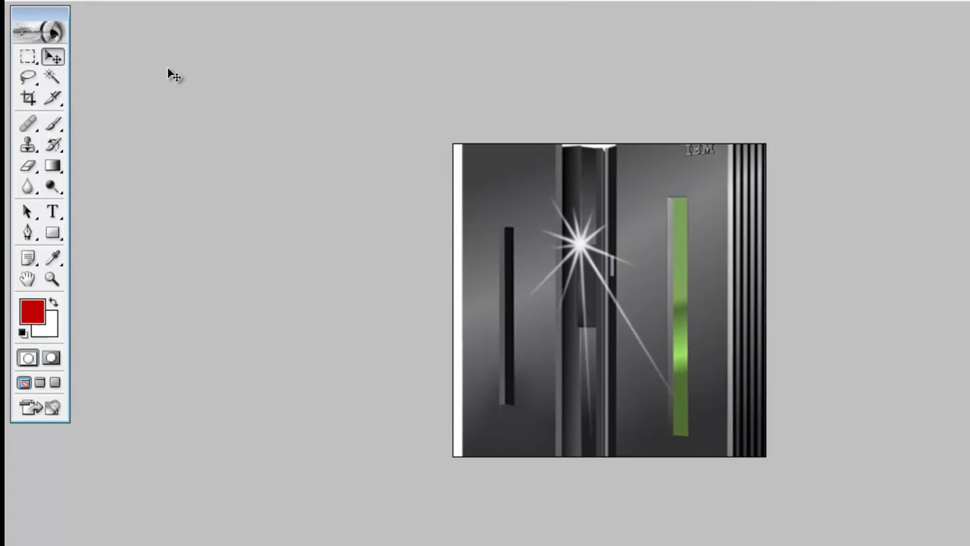
# Scale the server layer down to about half the canvas width, place it near the canvas's left edge at mid-height, and apply the transformation
pyautogui.hotkey('ctrl', 't')
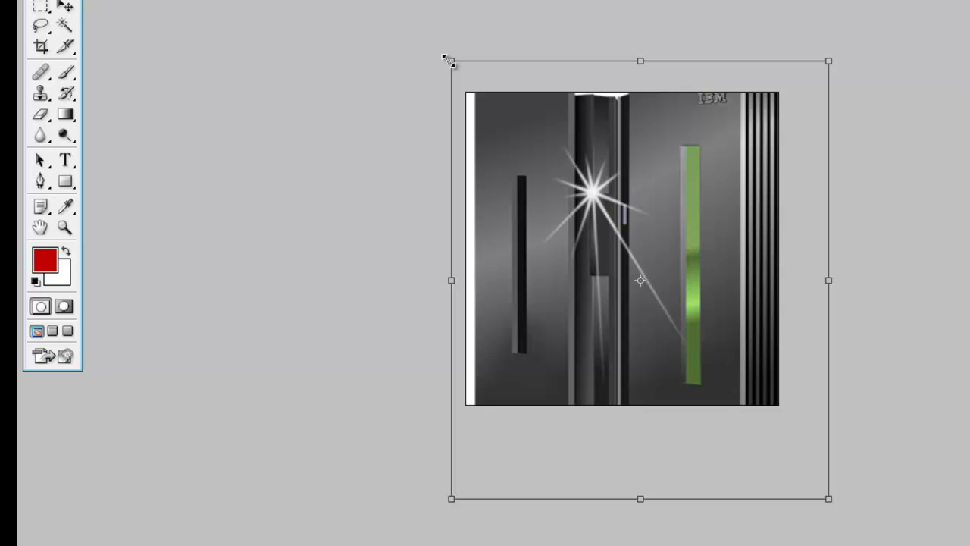
pyautogui.moveTo(457, 58); pyautogui.dragTo(598, 232)
pyautogui.moveTo(693, 292); pyautogui.dragTo(560, 198)
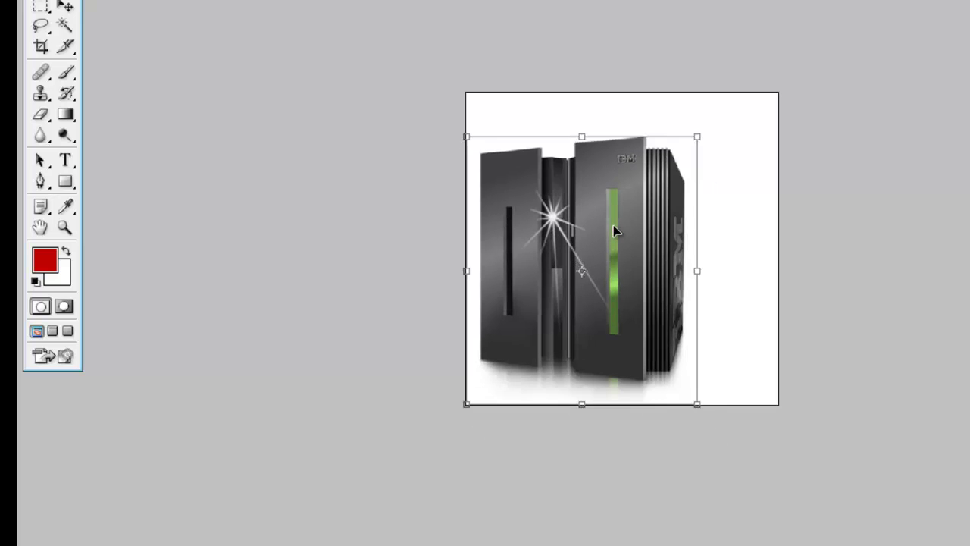
pyautogui.moveTo(697, 405); pyautogui.dragTo(652, 345)
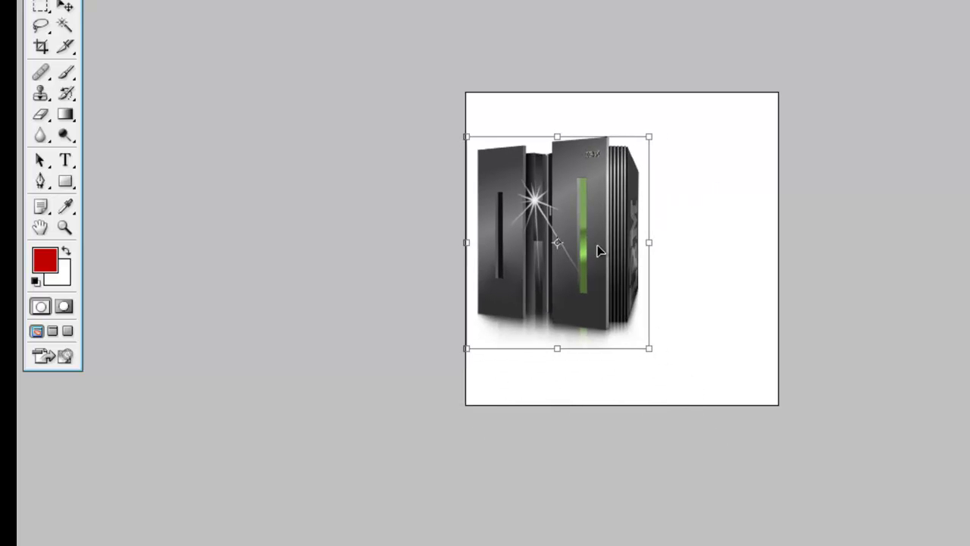
pyautogui.moveTo(589, 234); pyautogui.dragTo(593, 257)
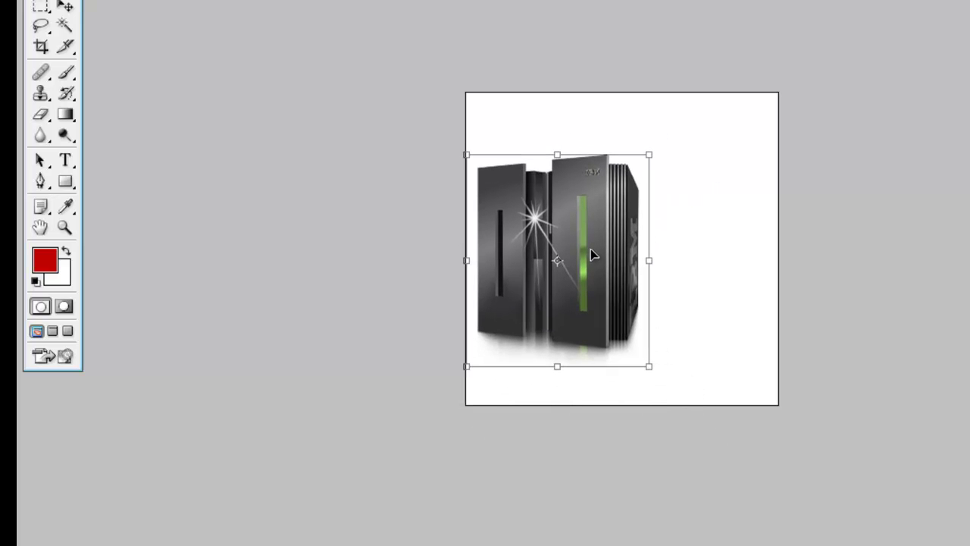
pyautogui.moveTo(649, 367); pyautogui.dragTo(623, 334)
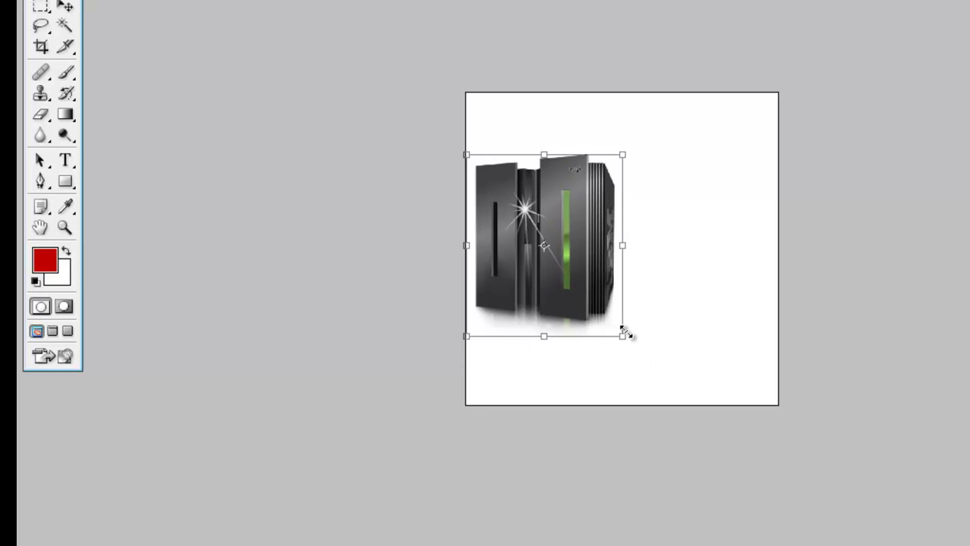
pyautogui.moveTo(580, 234)
pyautogui.mouseDown()
pyautogui.moveTo(598, 249)
pyautogui.moveTo(596, 267)
pyautogui.moveTo(591, 244)
pyautogui.mouseUp()
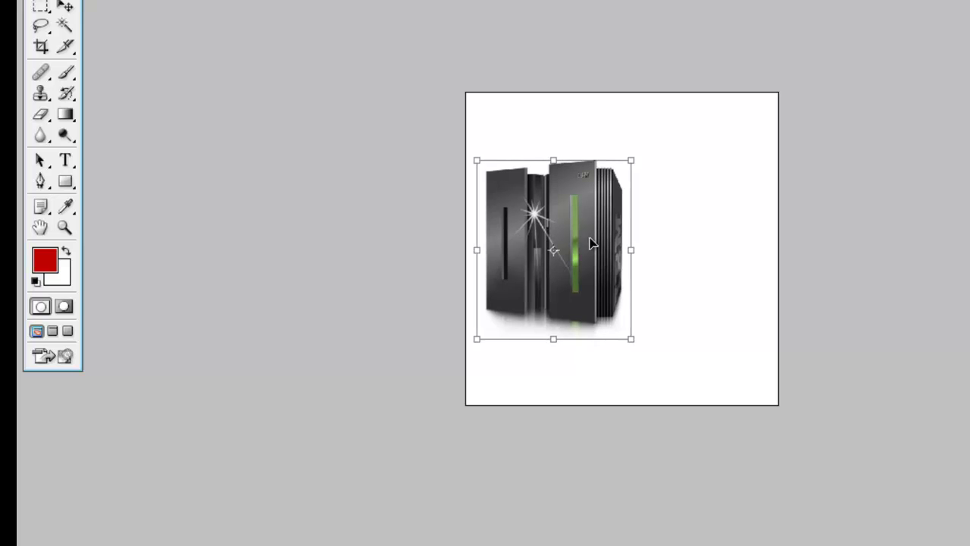
pyautogui.click(64, 6)
pyautogui.click(501, 150)
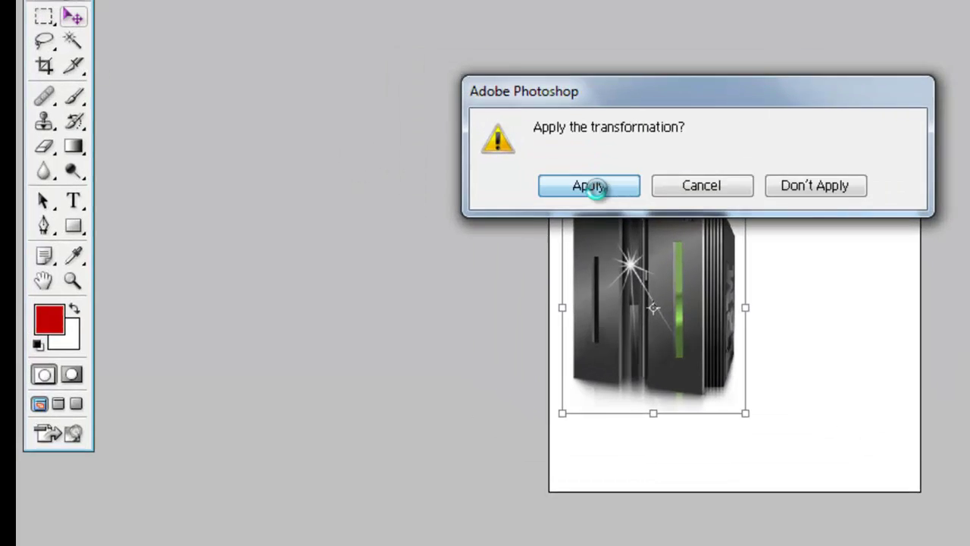
# Apply the transformation and add the red heading "Unlimited Web Hosting" across the canvas above the server
pyautogui.click(590, 187)
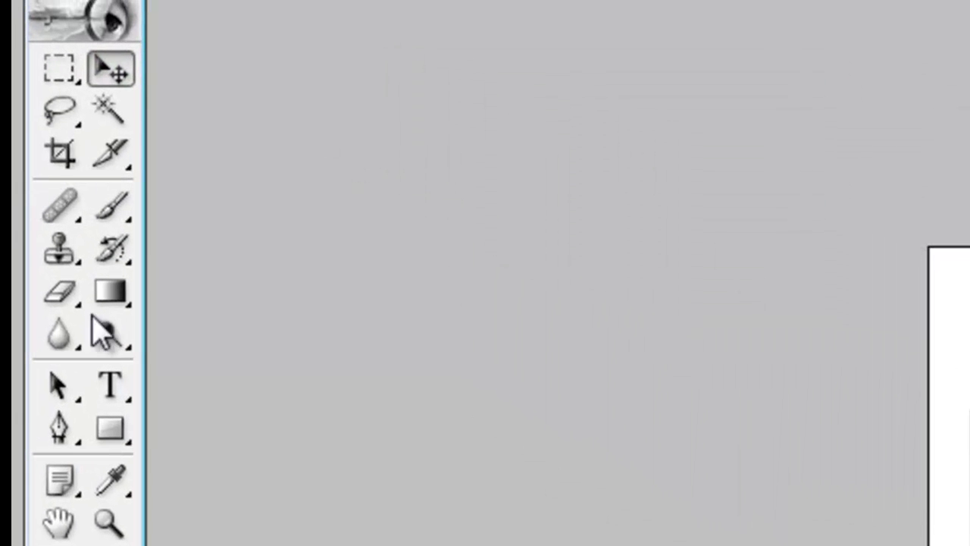
pyautogui.click(108, 393)
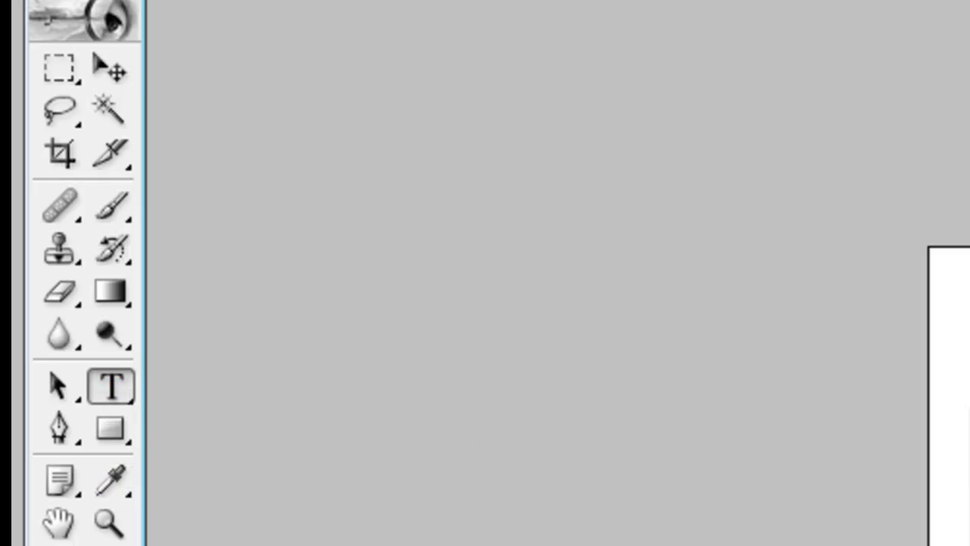
pyautogui.click(964, 302)
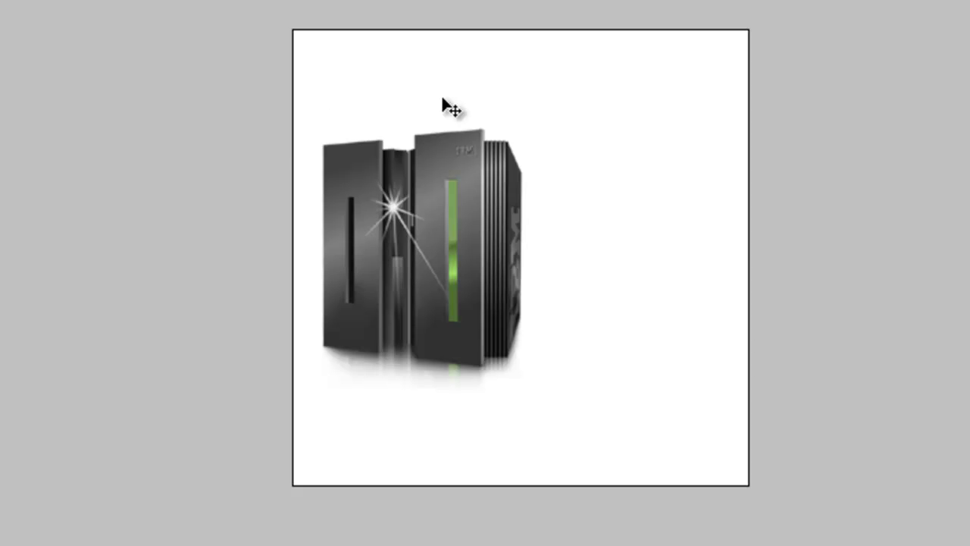
pyautogui.write('Un')
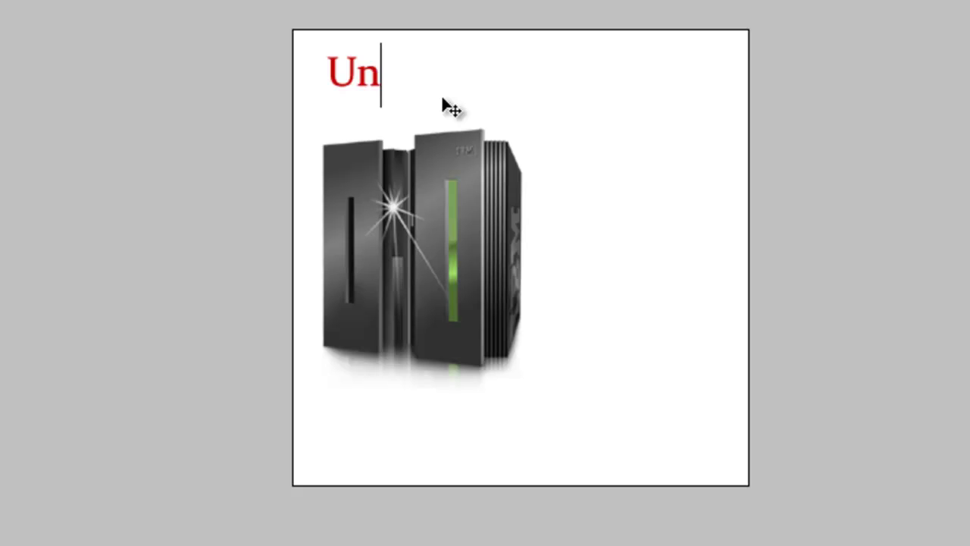
pyautogui.write('limited We')
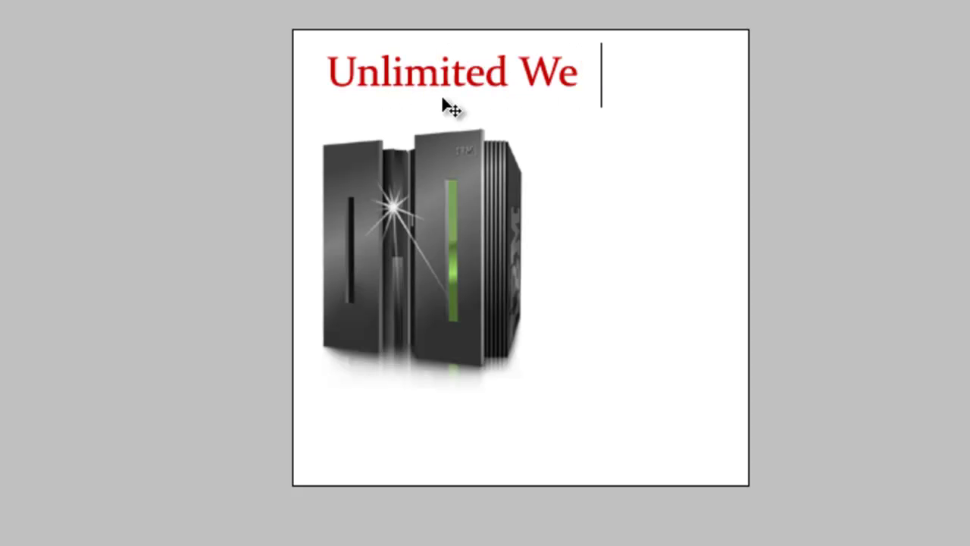
pyautogui.write('b Hosting')
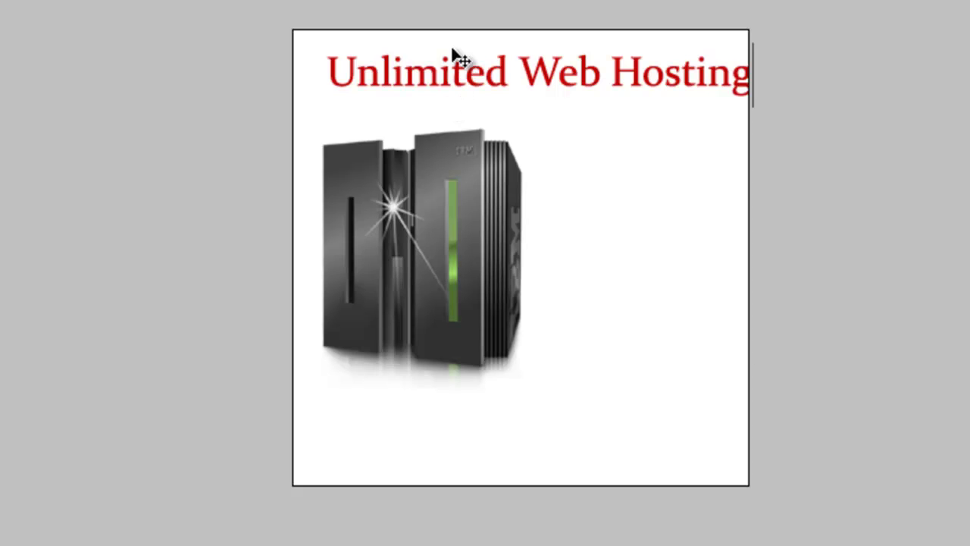
pyautogui.moveTo(451, 6); pyautogui.dragTo(433, 1)
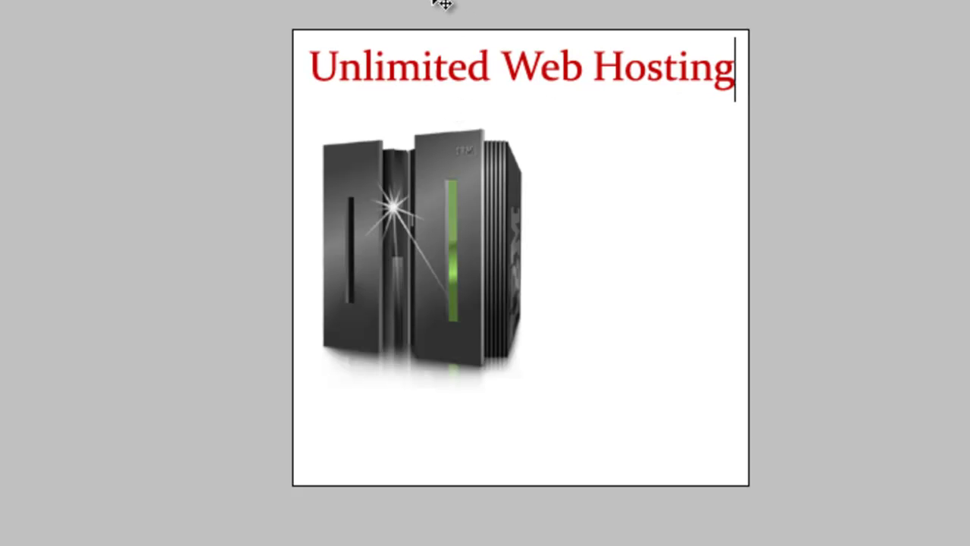
pyautogui.hotkey('ctrl', 'a')
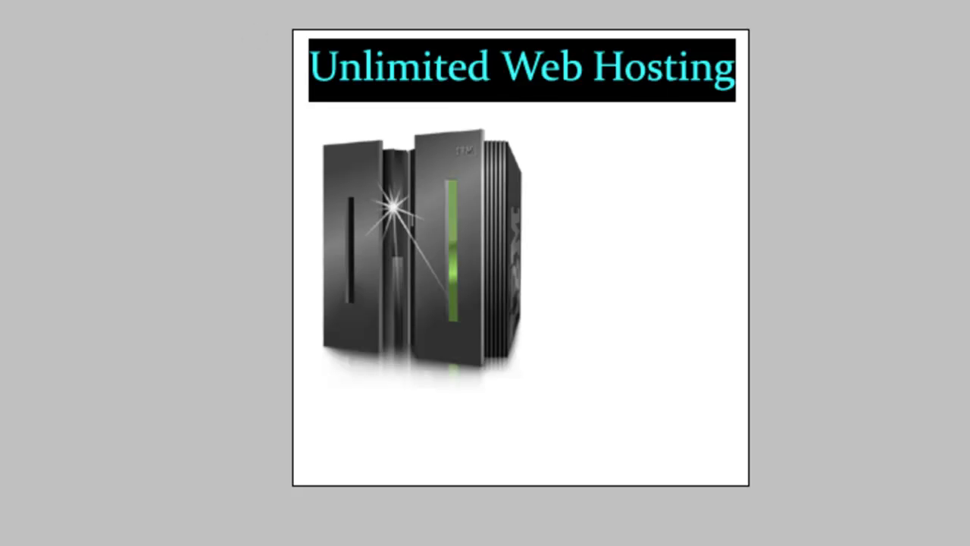
pyautogui.click(504, 72)
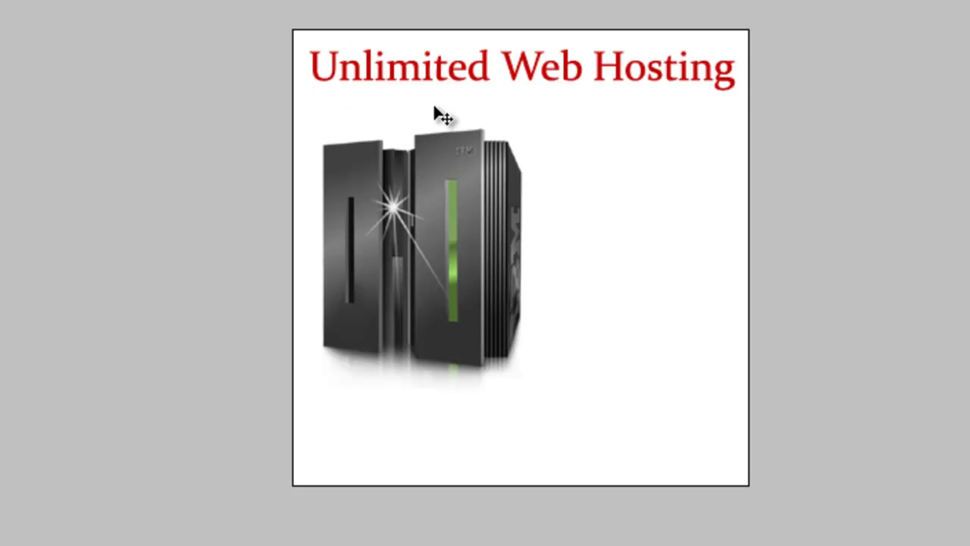
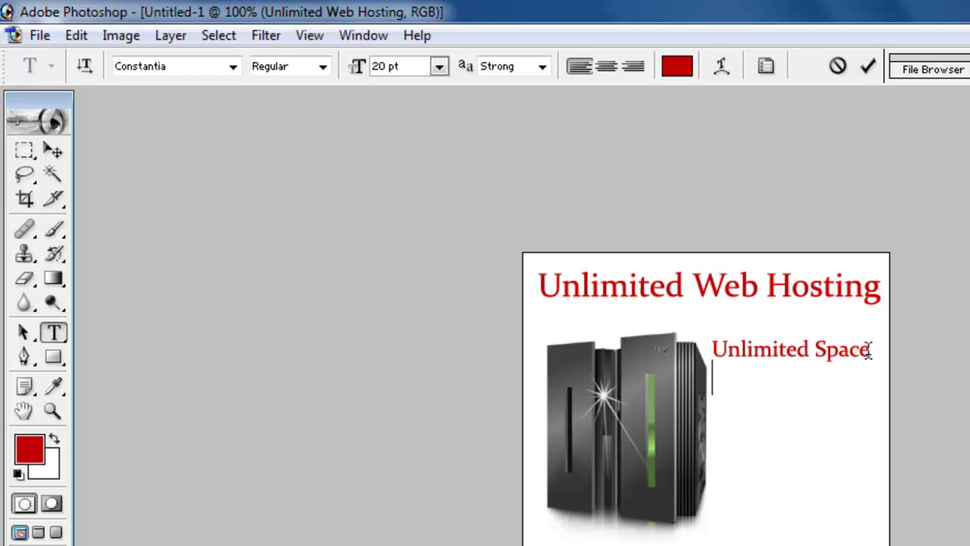
# Add the line "Unlimited Domains" below "Unlimited Space" in the feature text beside the server
pyautogui.press('Return')
pyautogui.write('Unli')
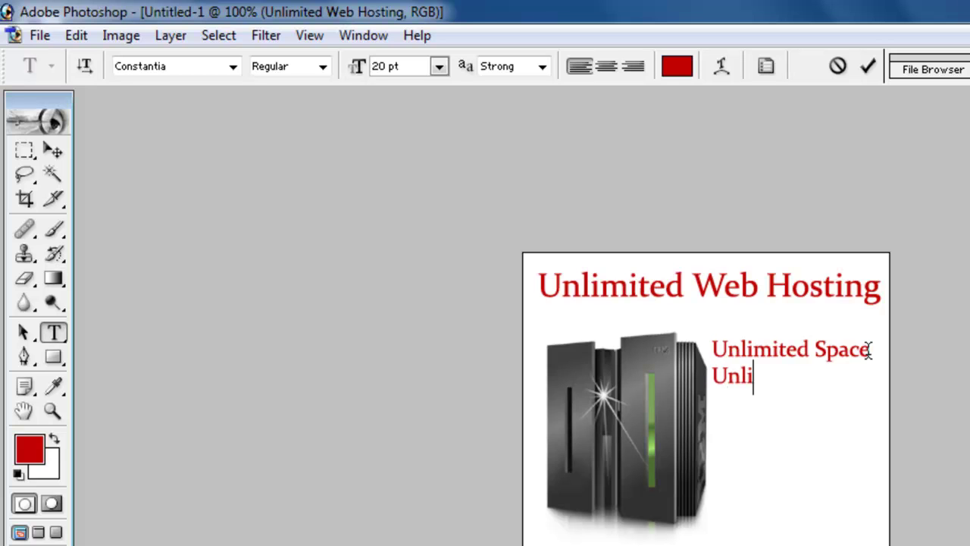
pyautogui.write('mited ')
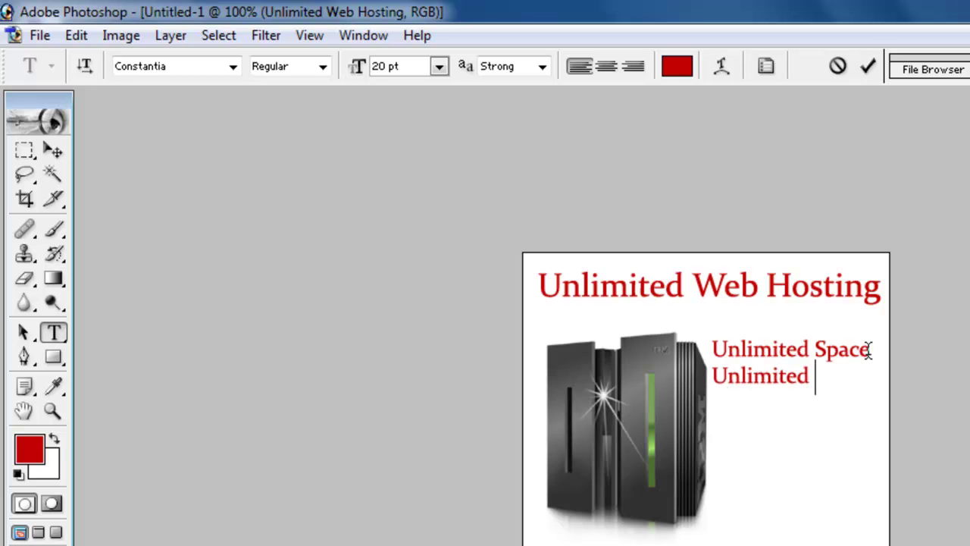
pyautogui.write('Domain')
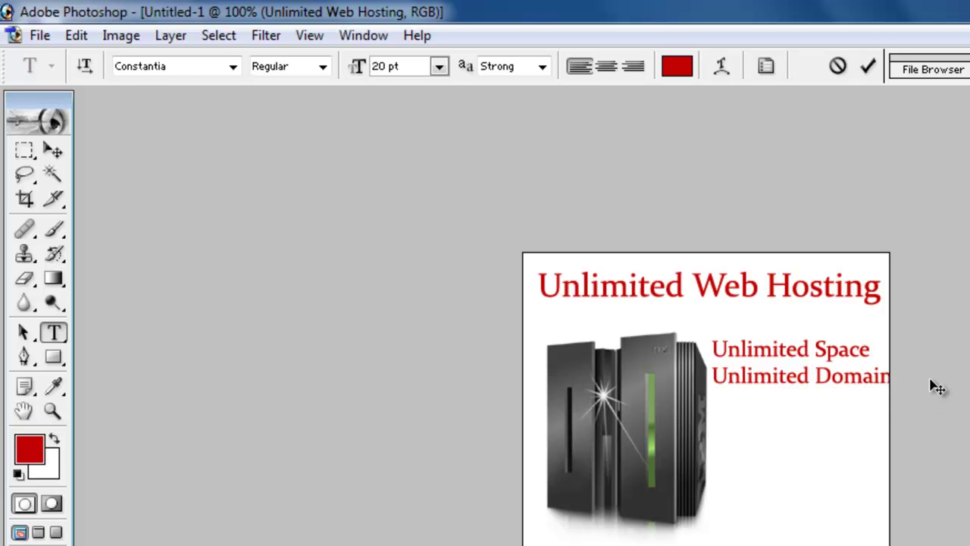
# Set the font size of both feature lines to 18 pt
pyautogui.moveTo(917, 376); pyautogui.dragTo(703, 352)
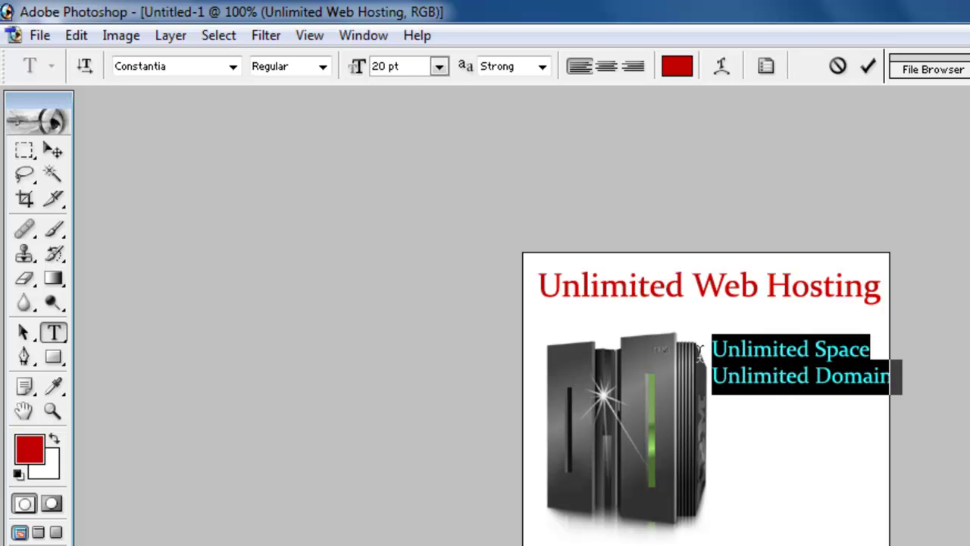
pyautogui.click(439, 66)
pyautogui.click(445, 295)
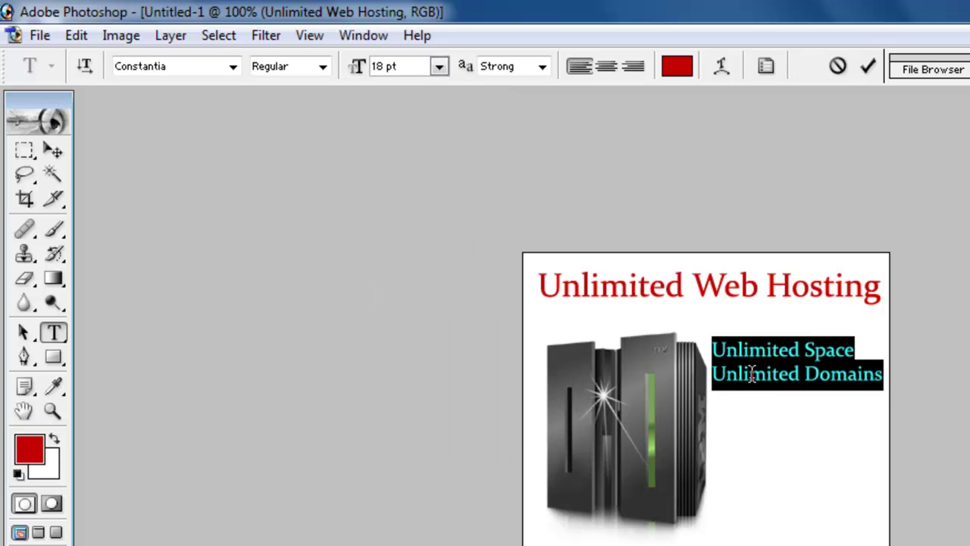
pyautogui.click(774, 373)
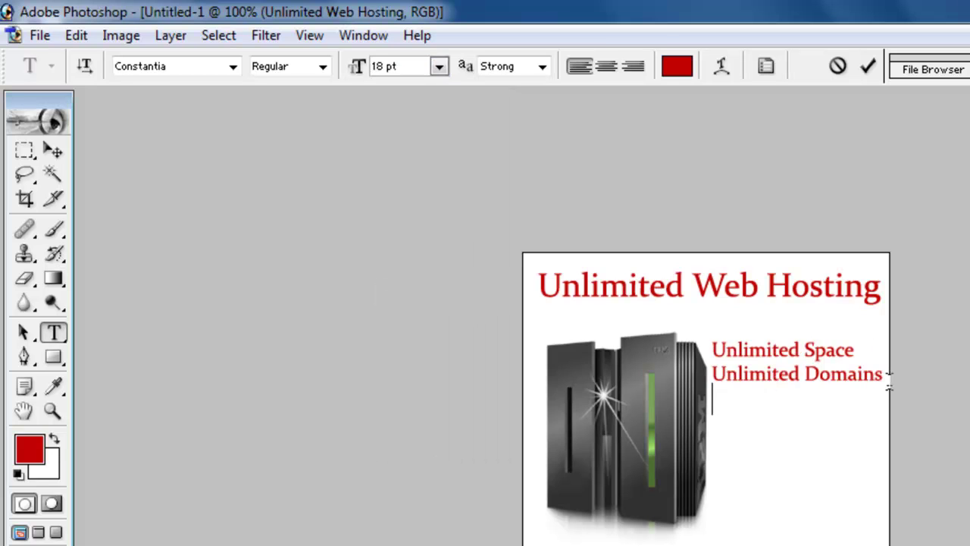
pyautogui.press('Return')
pyautogui.write('Unlimi')
pyautogui.press('BackSpace')
pyautogui.press('BackSpace')
pyautogui.press('BackSpace')
pyautogui.press('BackSpace')
pyautogui.press('BackSpace')
pyautogui.press('BackSpace')
pyautogui.press('BackSpace')
# Insert the line "Unlimited Bandwidth" between "Unlimited Space" and "Unlimited Domains", reusing a copy of the word "Unlimited"
pyautogui.moveTo(804, 385); pyautogui.dragTo(695, 375)
pyautogui.hotkey('ctrl', 'c')
pyautogui.click(856, 358)
pyautogui.press('Return')
pyautogui.hotkey('ctrl', 'v')
pyautogui.write('Ban')
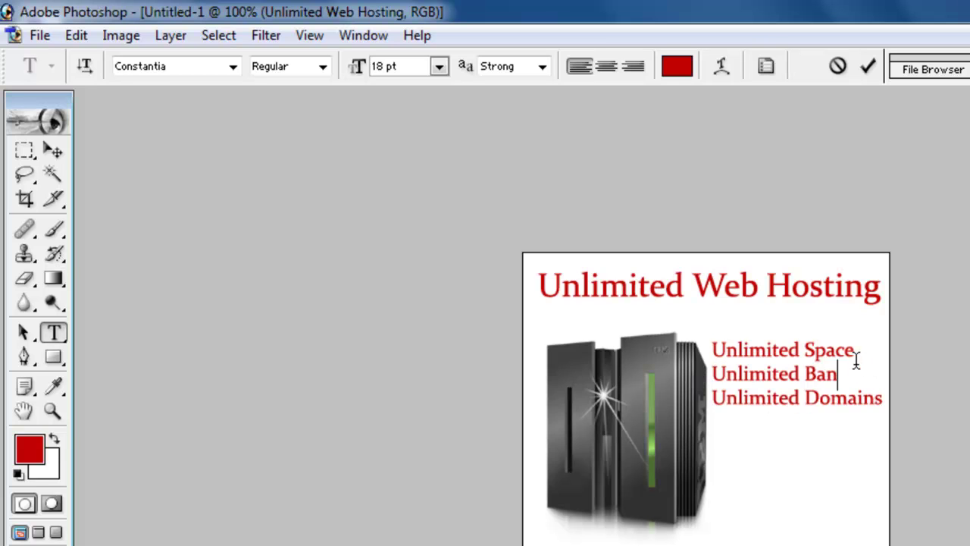
pyautogui.write('dwidt')
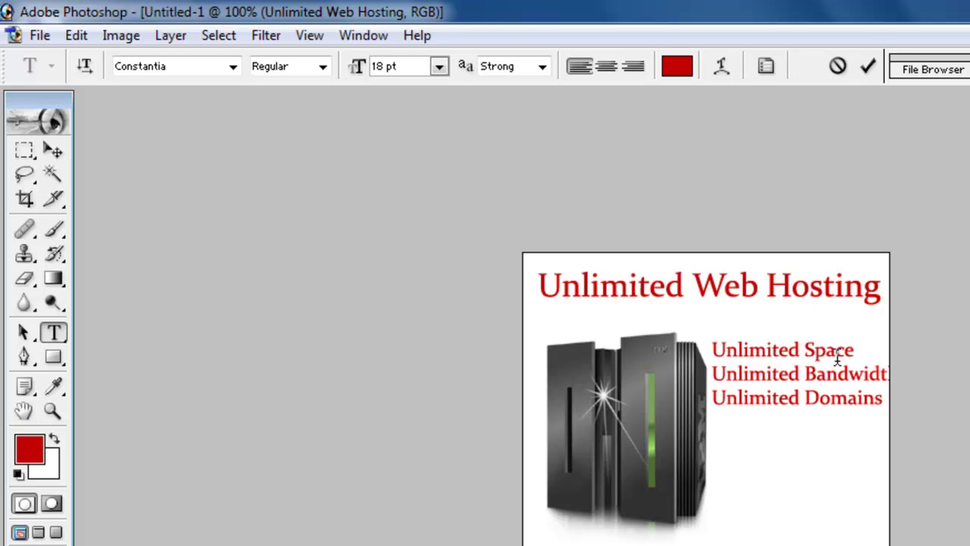
# Shorten "Bandwidth" to "B.Width" in the second feature line and commit the text
pyautogui.moveTo(863, 377); pyautogui.dragTo(818, 383)
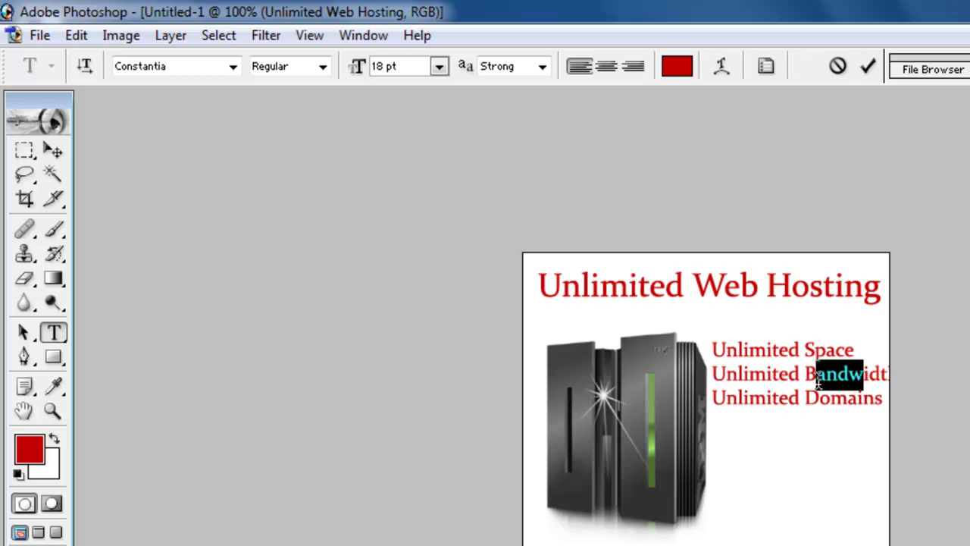
pyautogui.press('BackSpace')
pyautogui.write('W')
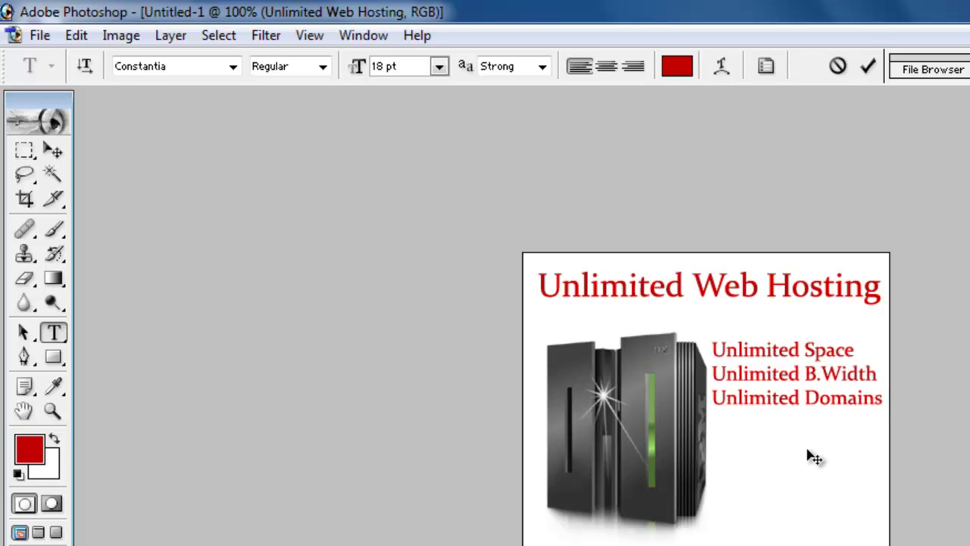
pyautogui.hotkey('ctrl', 'Return')
# Append the lines "Unlimited Email" and "Unlimited FTP" to the feature list below "Unlimited Domains"
pyautogui.click(887, 403)
pyautogui.press('Return')
pyautogui.write('Unlimited ')
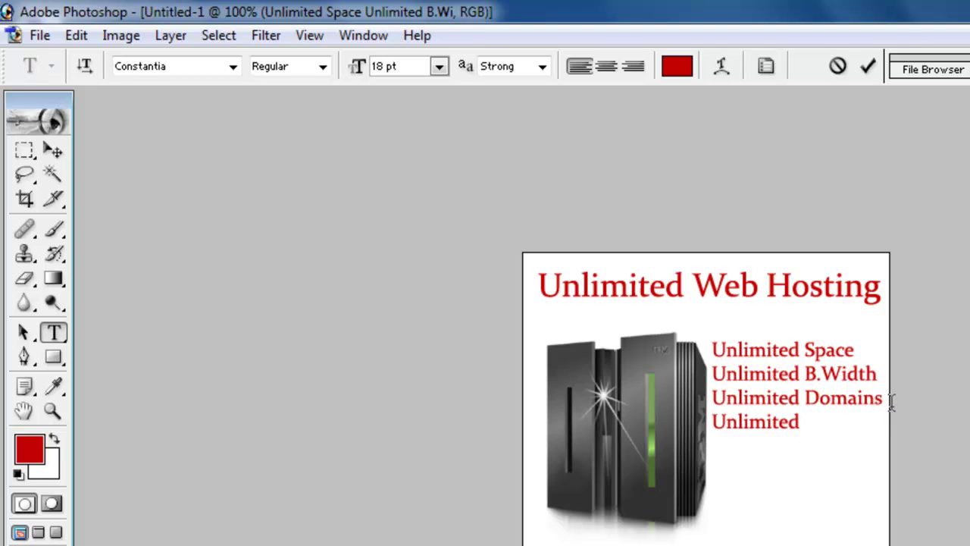
pyautogui.write('Email')
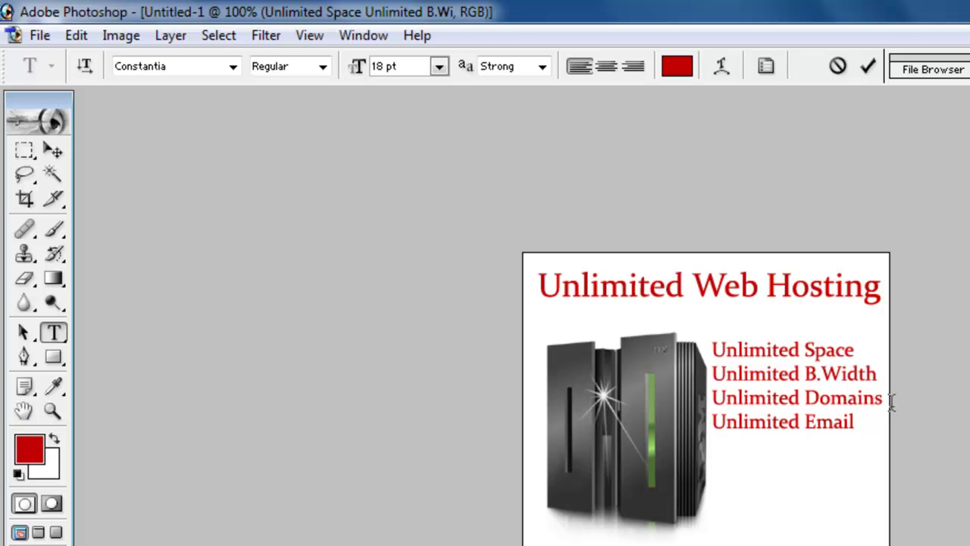
pyautogui.press('Return')
pyautogui.write('Unlimited ')
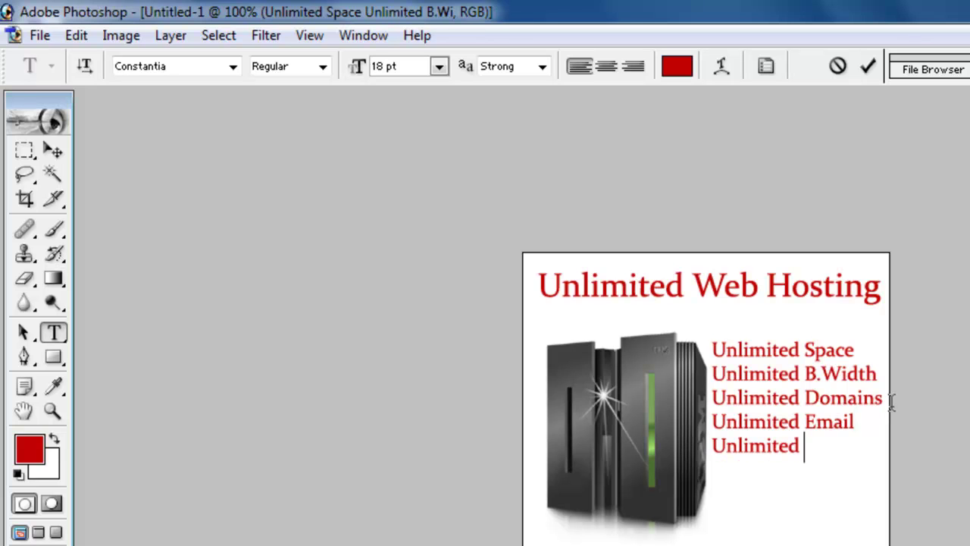
pyautogui.write('FTP')
# Append the line "Free CPanel" to the feature list, keeping the current Windows color scheme with the ask-again option
pyautogui.press('Return')
pyautogui.write('Free')
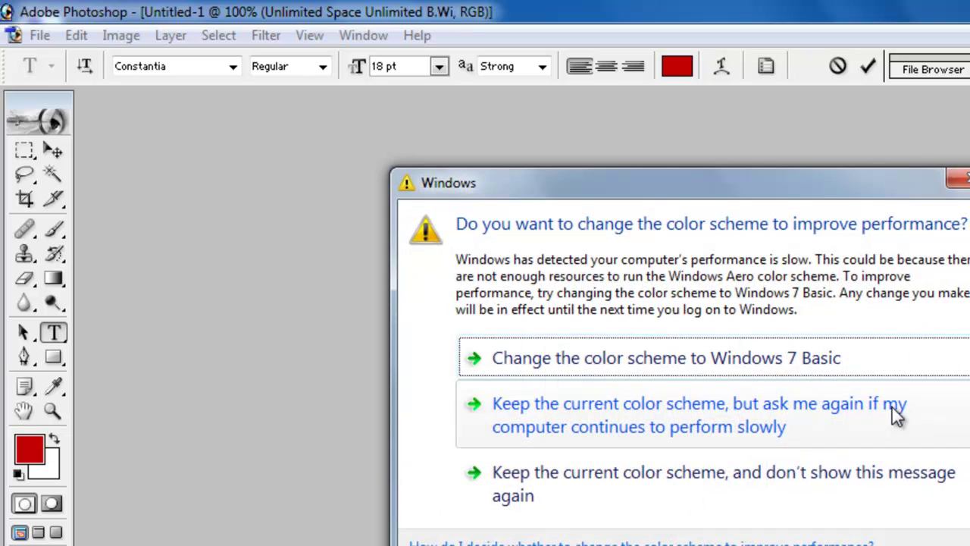
pyautogui.click(892, 407)
pyautogui.write('C')
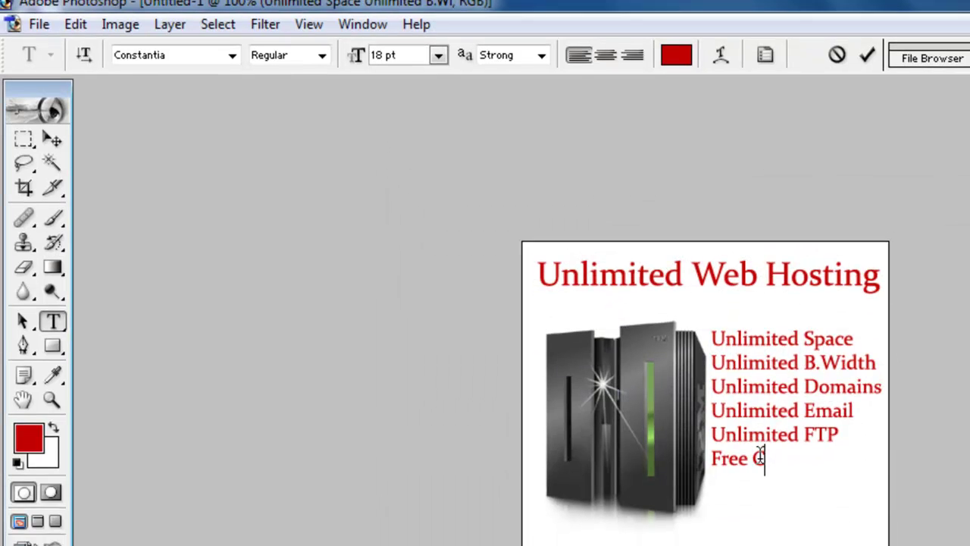
pyautogui.write('Panel')
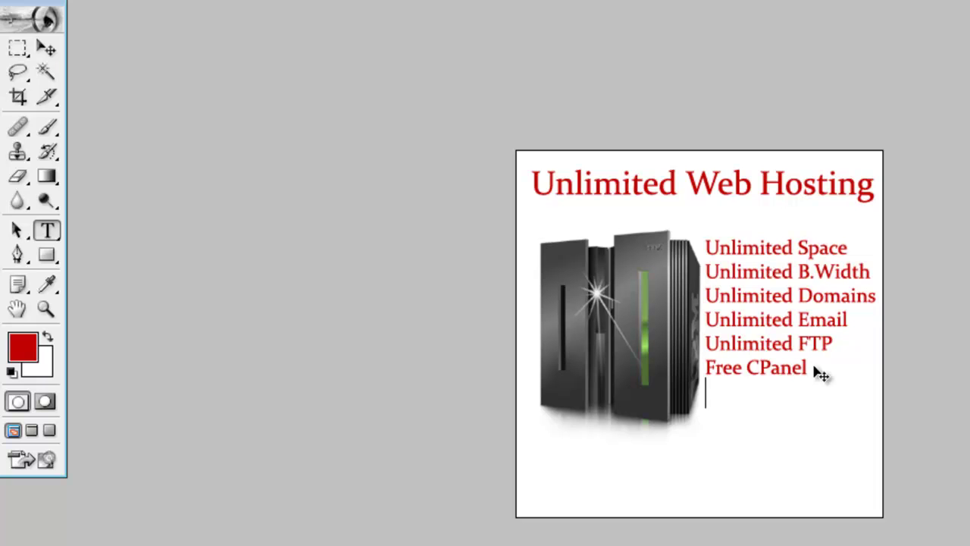
pyautogui.write('Unlimited')
pyautogui.press('BackSpace')
pyautogui.press('BackSpace')
pyautogui.press('BackSpace')
pyautogui.press('BackSpace')
pyautogui.press('BackSpace')
pyautogui.press('BackSpace')
pyautogui.press('BackSpace')
pyautogui.press('BackSpace')
pyautogui.press('BackSpace')
# Add "Free DNS" as the last feature line and shift the whole list slightly up and away from the server
pyautogui.write('Free DNS')
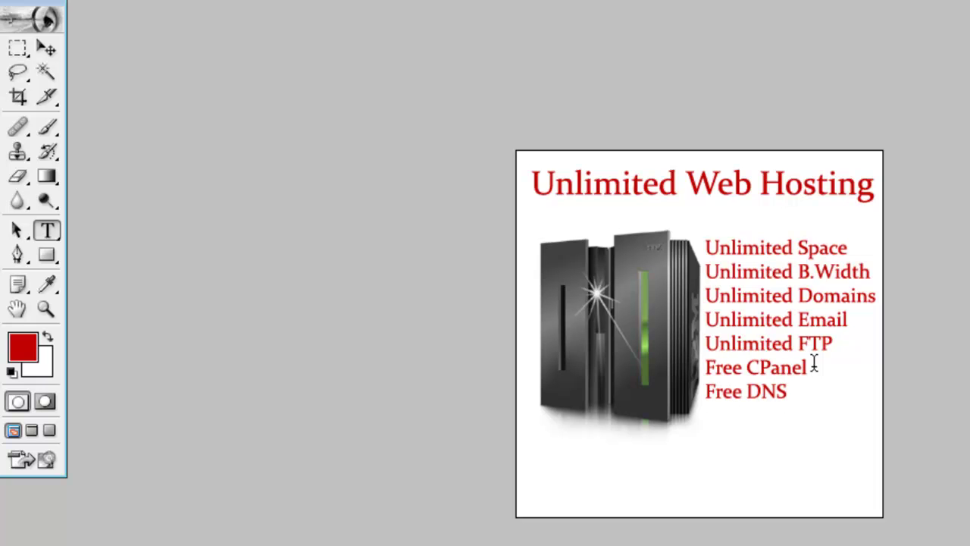
pyautogui.moveTo(808, 229); pyautogui.dragTo(817, 220)
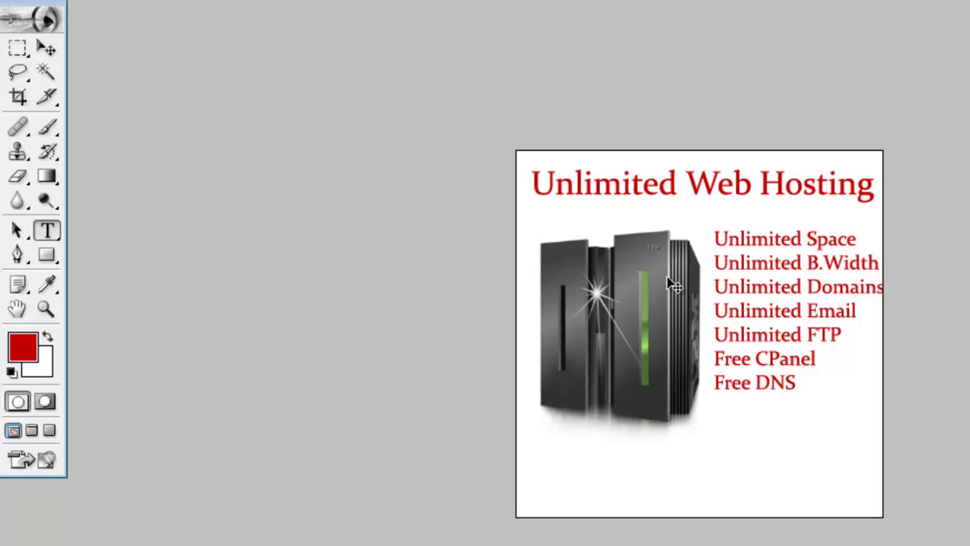
# Select the server layer and move the image slightly up and toward the canvas's left edge
pyautogui.click(48, 50)
pyautogui.rightClick(595, 304)
pyautogui.click(624, 307)
pyautogui.moveTo(627, 308); pyautogui.dragTo(612, 299)
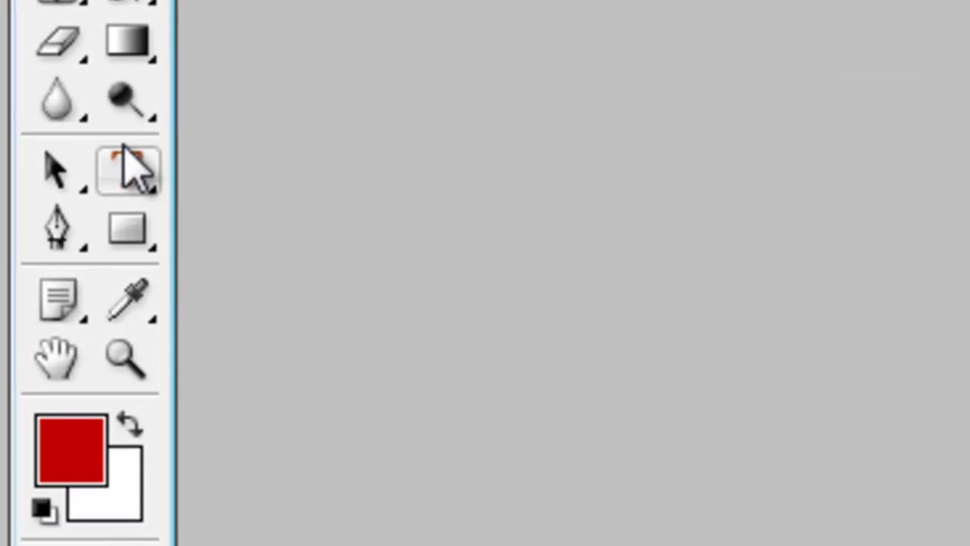
# Draw a button-sized shape with the Rounded Rectangle Tool directly below "Free DNS", about as wide as the feature list
pyautogui.click(127, 241)
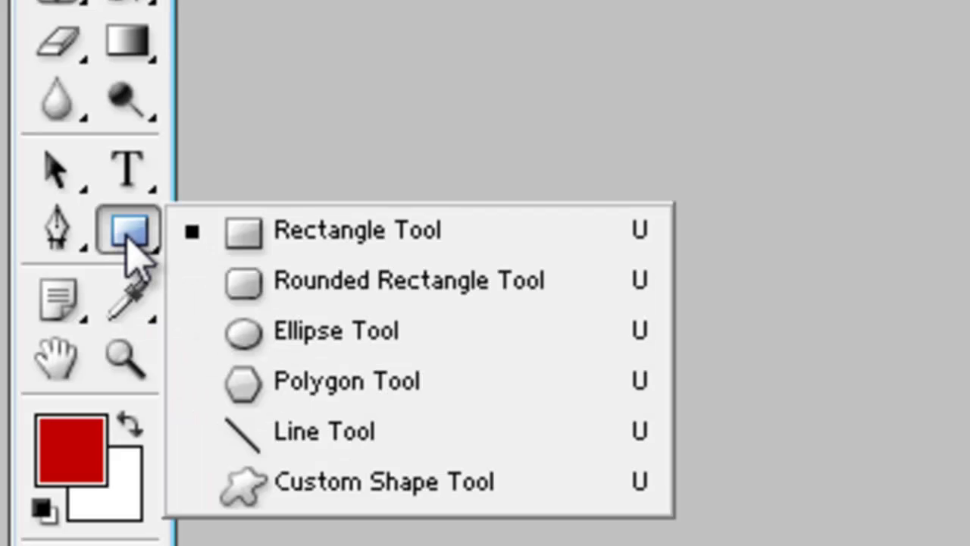
pyautogui.click(336, 299)
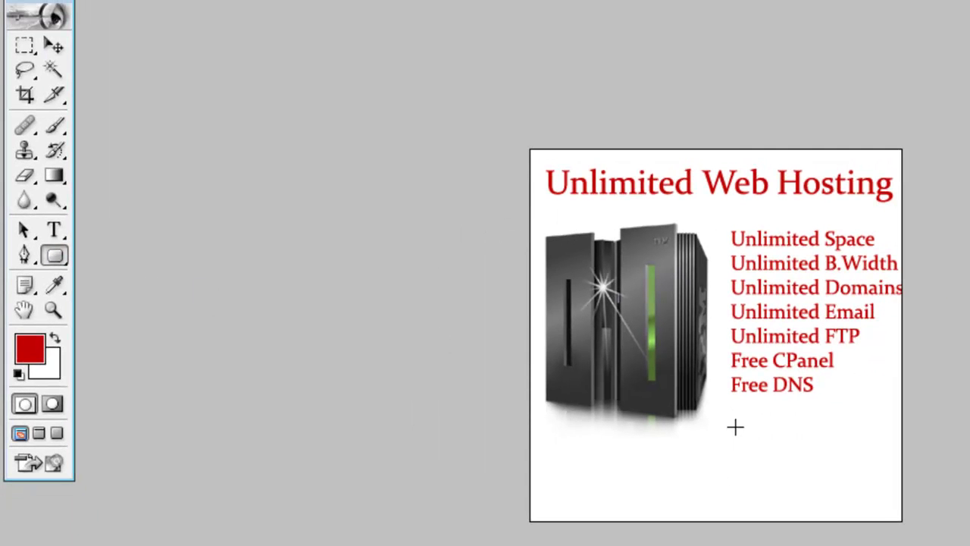
pyautogui.moveTo(728, 410); pyautogui.dragTo(874, 453)
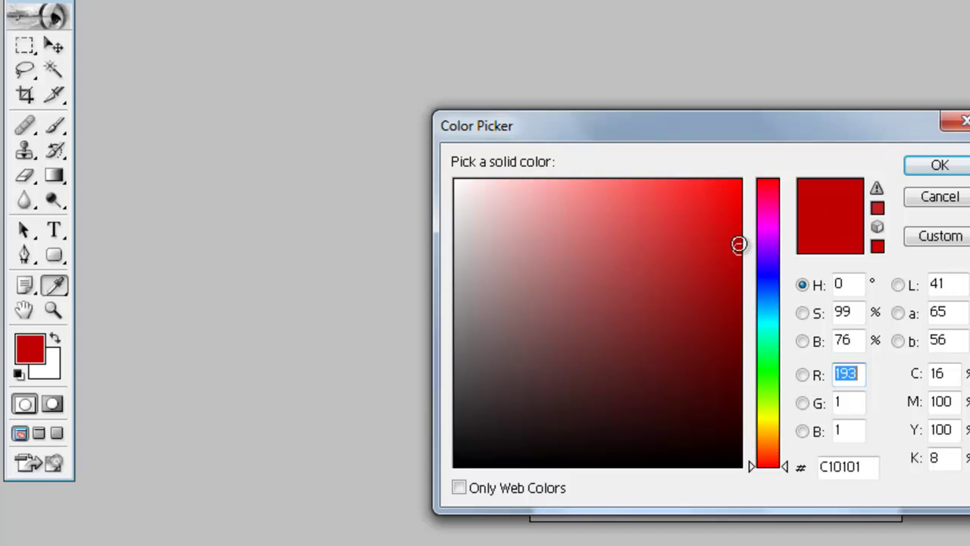
# Change the rounded rectangle's fill color to dark green
pyautogui.moveTo(770, 245); pyautogui.dragTo(775, 373)
pyautogui.click(749, 256)
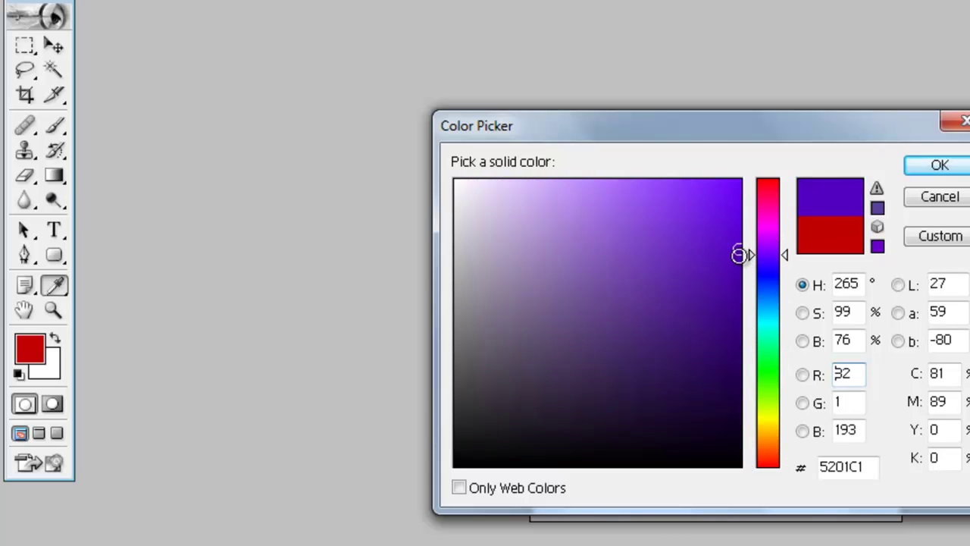
pyautogui.moveTo(737, 250)
pyautogui.mouseDown()
pyautogui.moveTo(746, 220)
pyautogui.moveTo(779, 282)
pyautogui.moveTo(772, 391)
pyautogui.moveTo(773, 316)
pyautogui.moveTo(773, 347)
pyautogui.moveTo(795, 351)
pyautogui.mouseUp()
pyautogui.click(740, 310)
pyautogui.moveTo(740, 310); pyautogui.dragTo(741, 333)
pyautogui.click(937, 175)
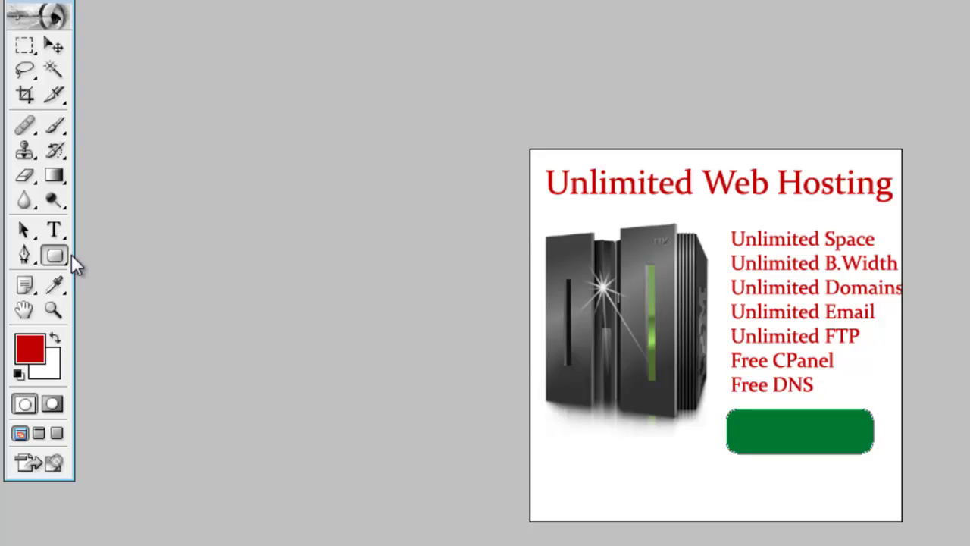
# Add the text "Buy Now!" in white (FFFFFF) on the green button
pyautogui.click(58, 236)
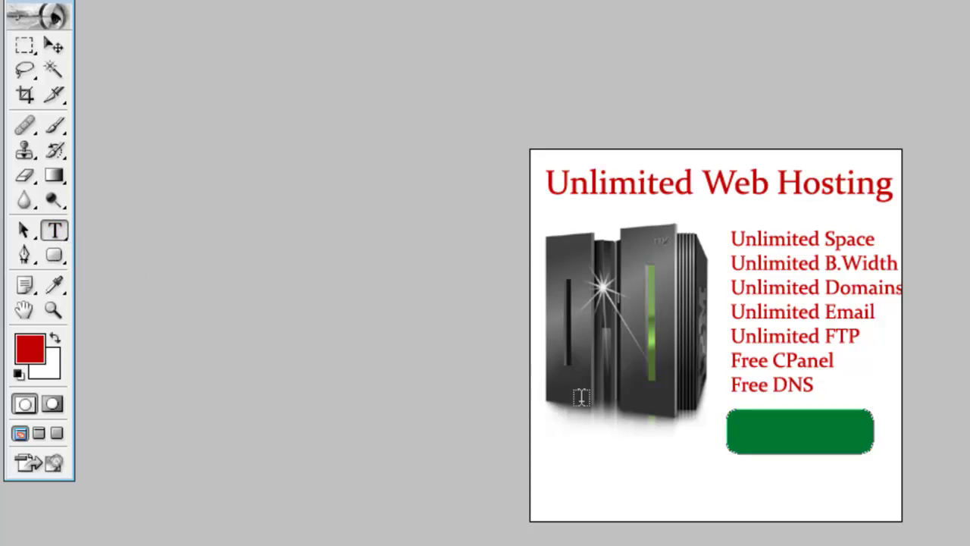
pyautogui.click(750, 435)
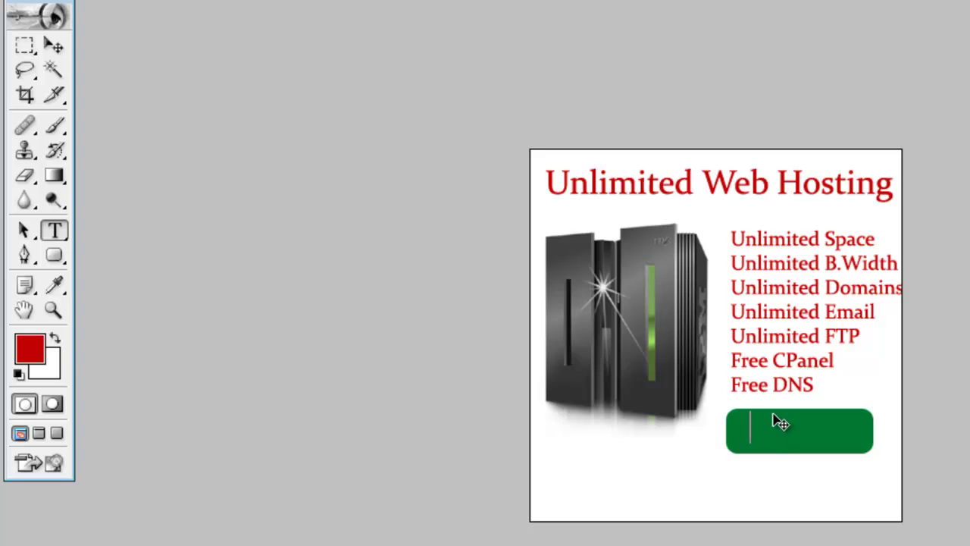
pyautogui.click(30, 356)
pyautogui.moveTo(637, 285); pyautogui.dragTo(444, 163)
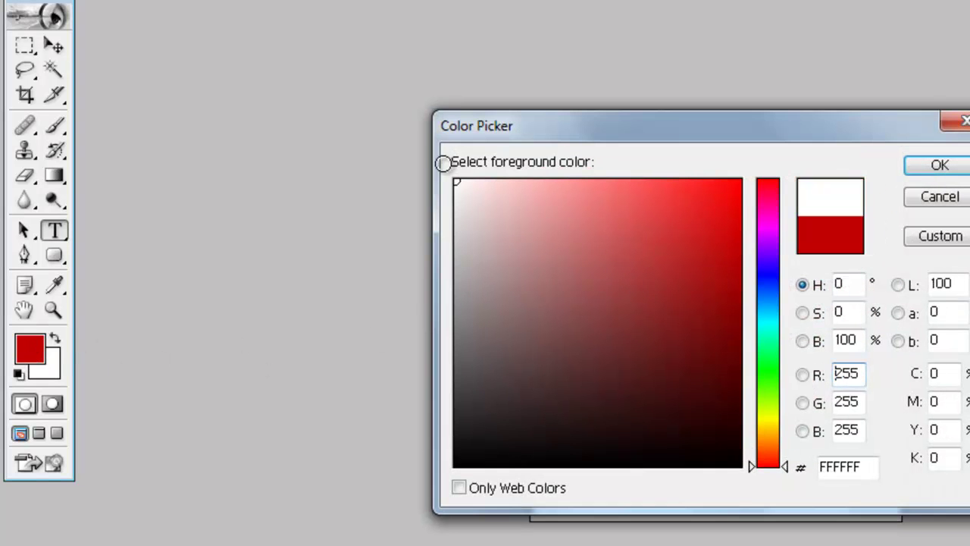
pyautogui.click(942, 168)
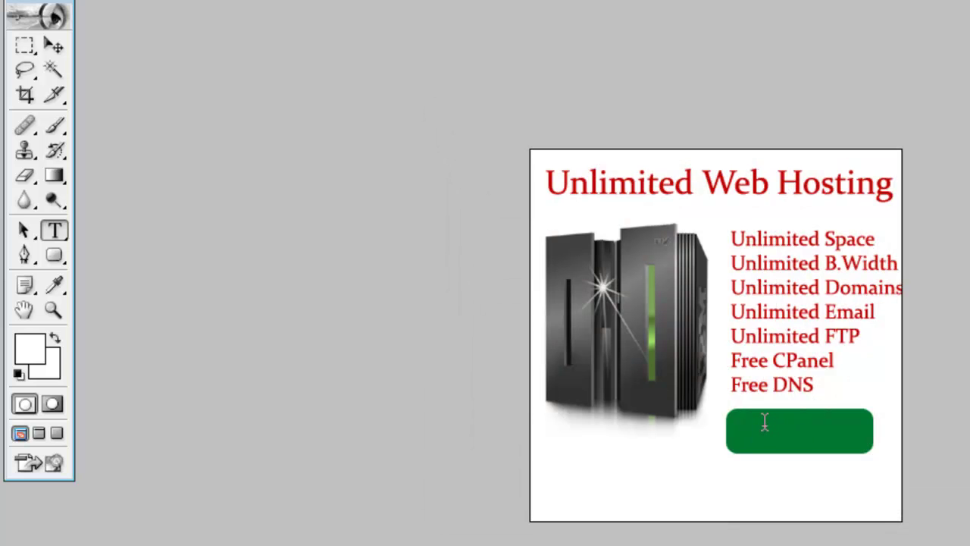
pyautogui.write('Buy N')
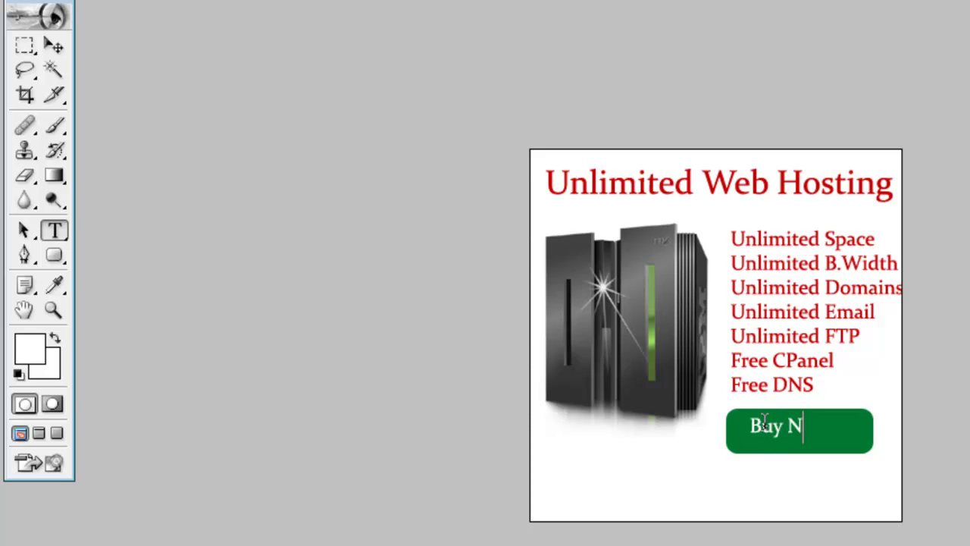
pyautogui.write('ow!')
# Set the whole "Buy Now!" text to 24 pt and commit the type layer
pyautogui.hotkey('ctrl', 'a')
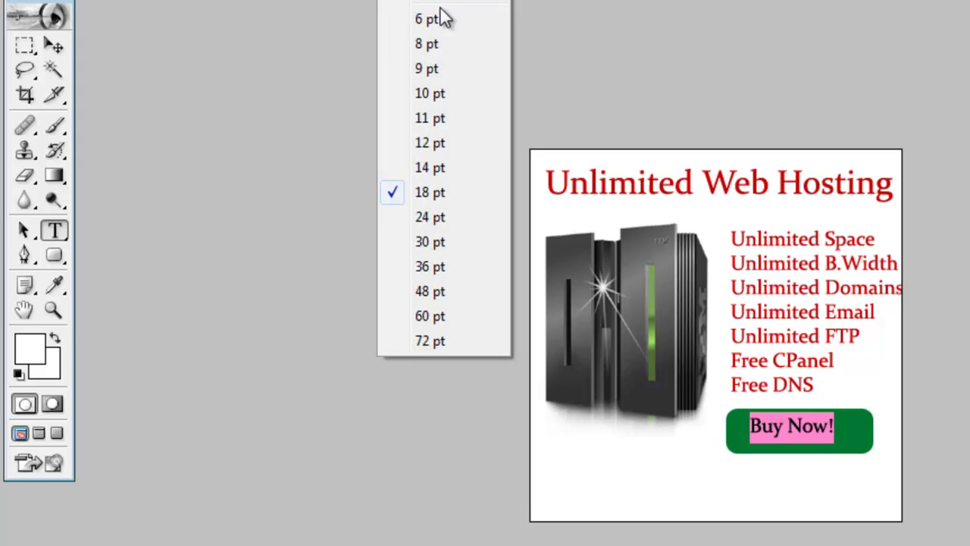
pyautogui.click(436, 218)
pyautogui.hotkey('ctrl', 'h')
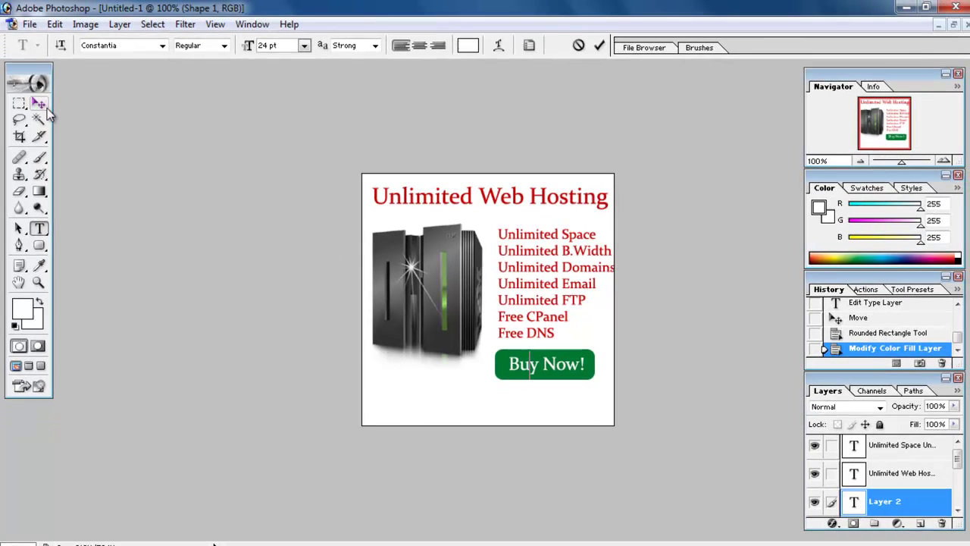
pyautogui.click(53, 45)
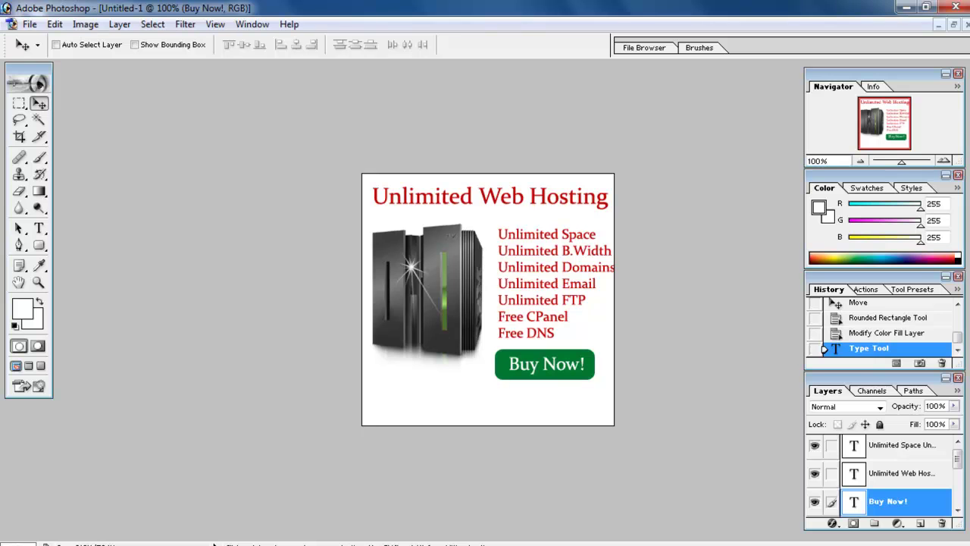
# Open the zolahost logo file from the desktop in Photoshop and copy the logo into the hosting graphic, below the server
pyautogui.click(907, 6)
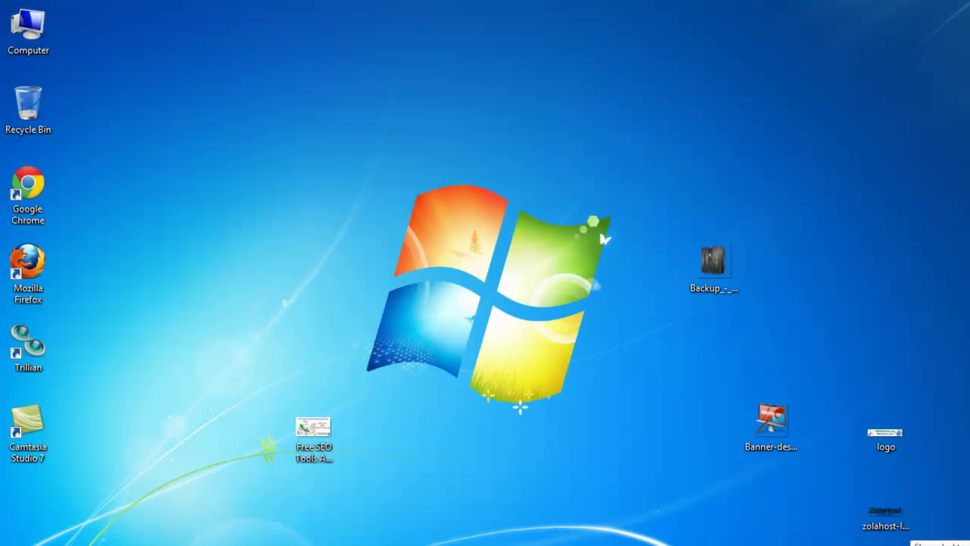
pyautogui.moveTo(891, 513); pyautogui.dragTo(209, 372)
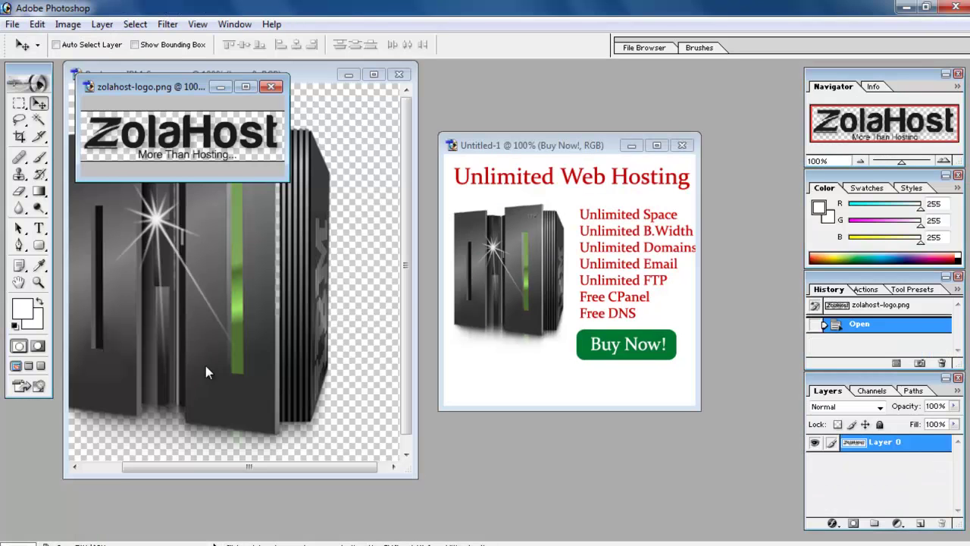
pyautogui.moveTo(176, 138); pyautogui.dragTo(531, 379)
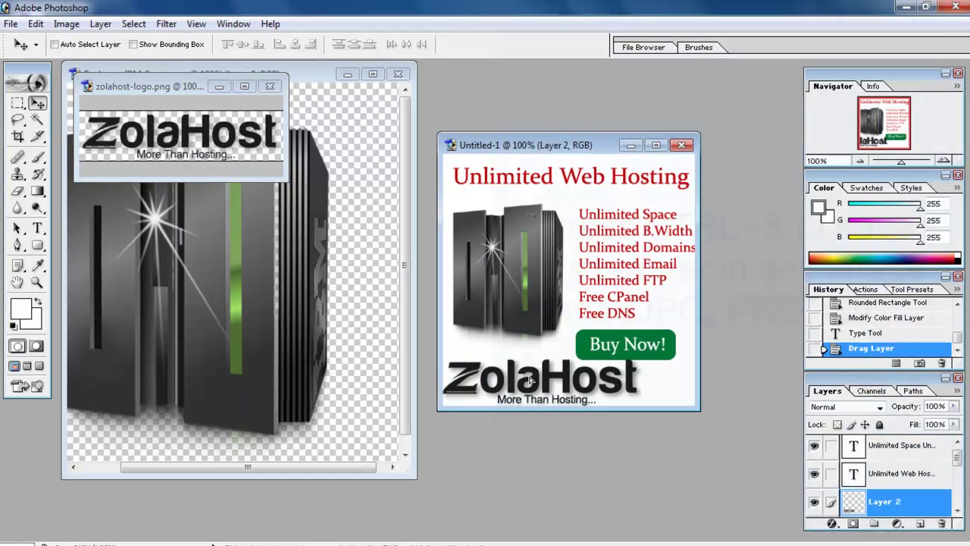